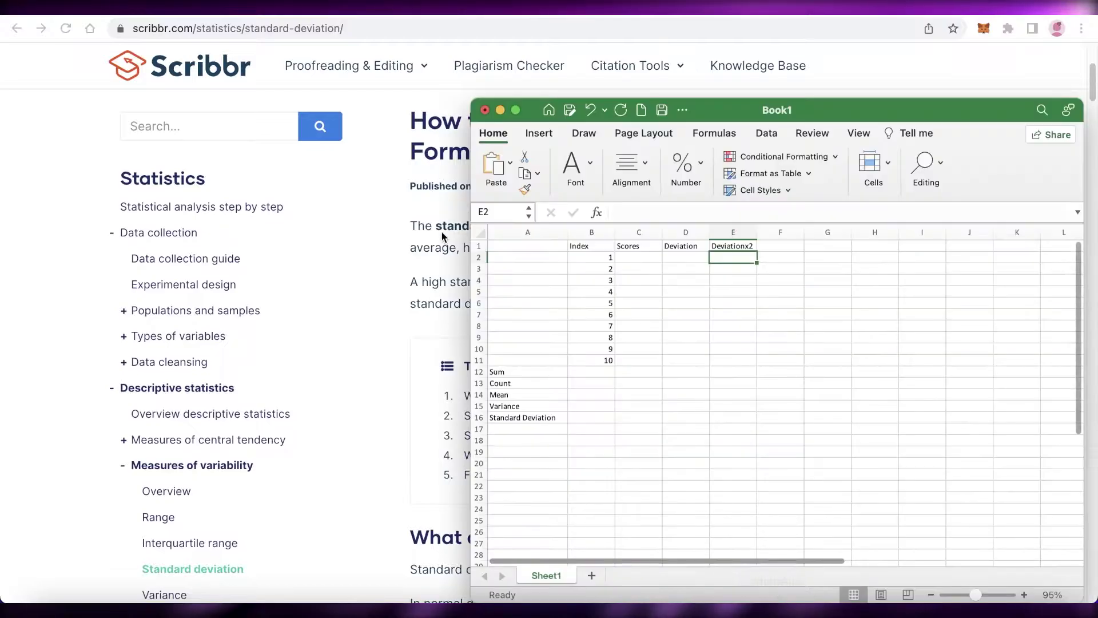
Enlarge the workbook window to fill the screen and zoom the sheet to 145%.
drag(472, 99, 1, 2)
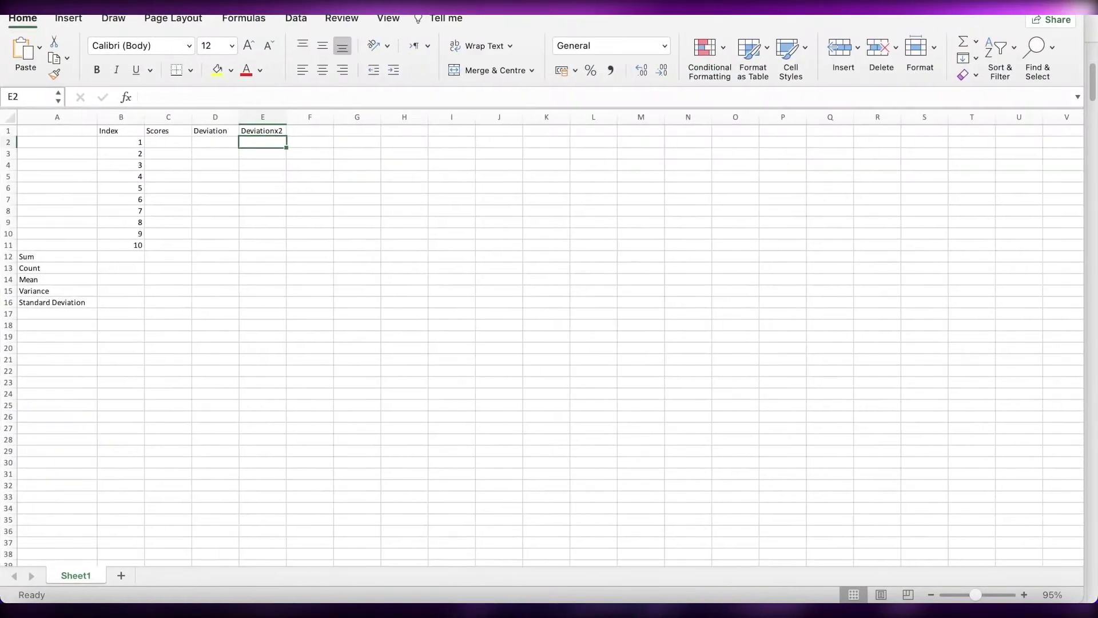
drag(975, 594, 984, 603)
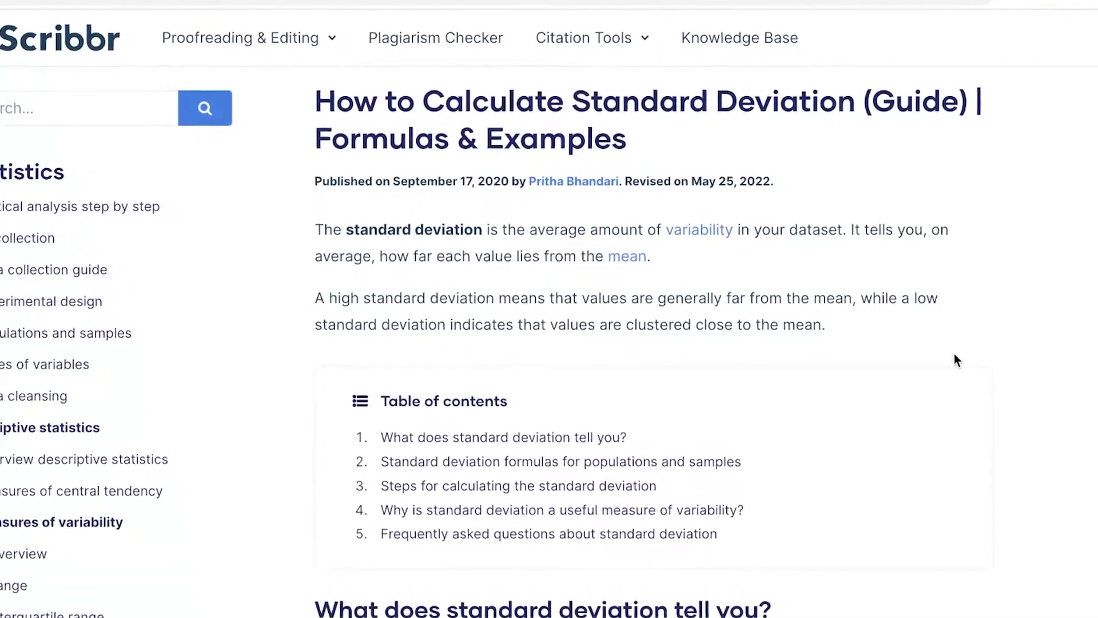
Read the Scribbr standard deviation article, examining the empirical rule and the population and sample standard deviation formulas.
scroll(953, 354, down, 1)
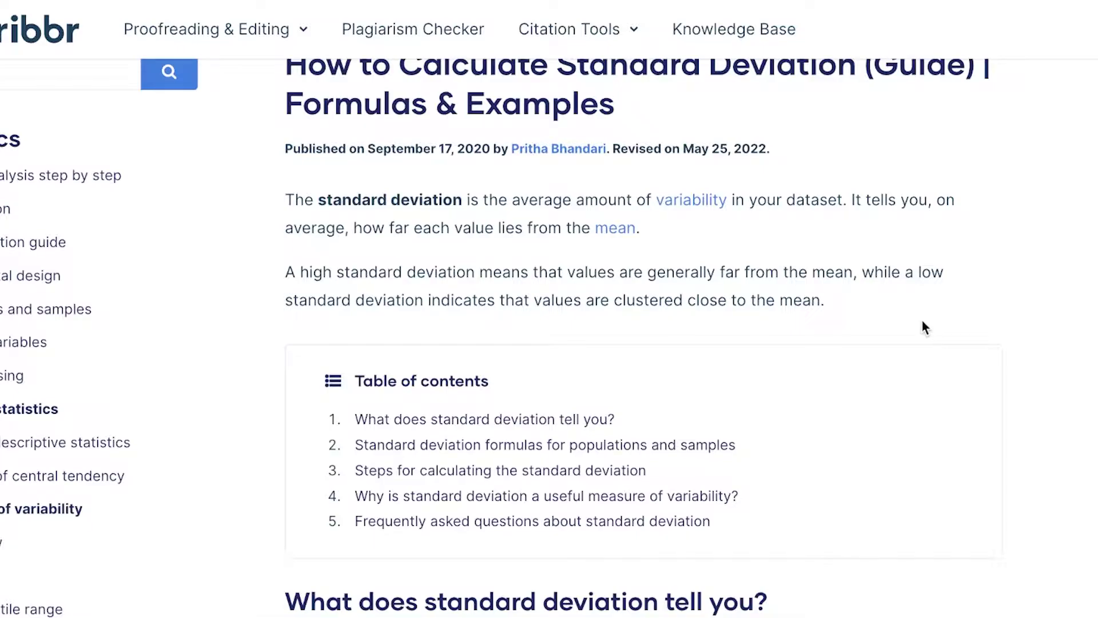
scroll(923, 322, down, 8)
scroll(927, 325, up, 8)
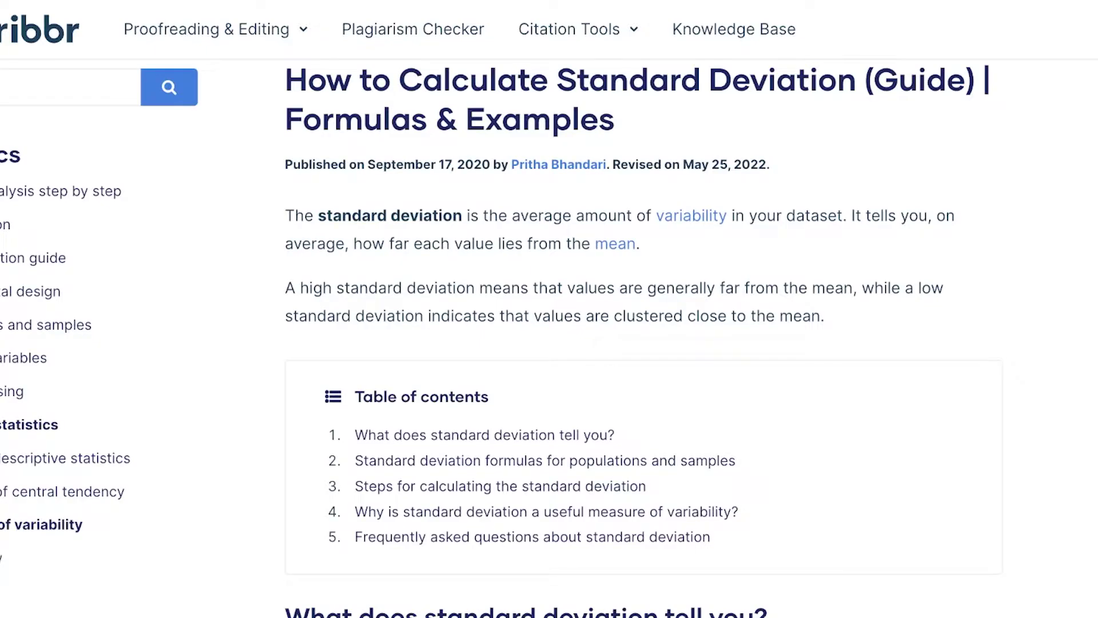
scroll(549, 337, down, 1)
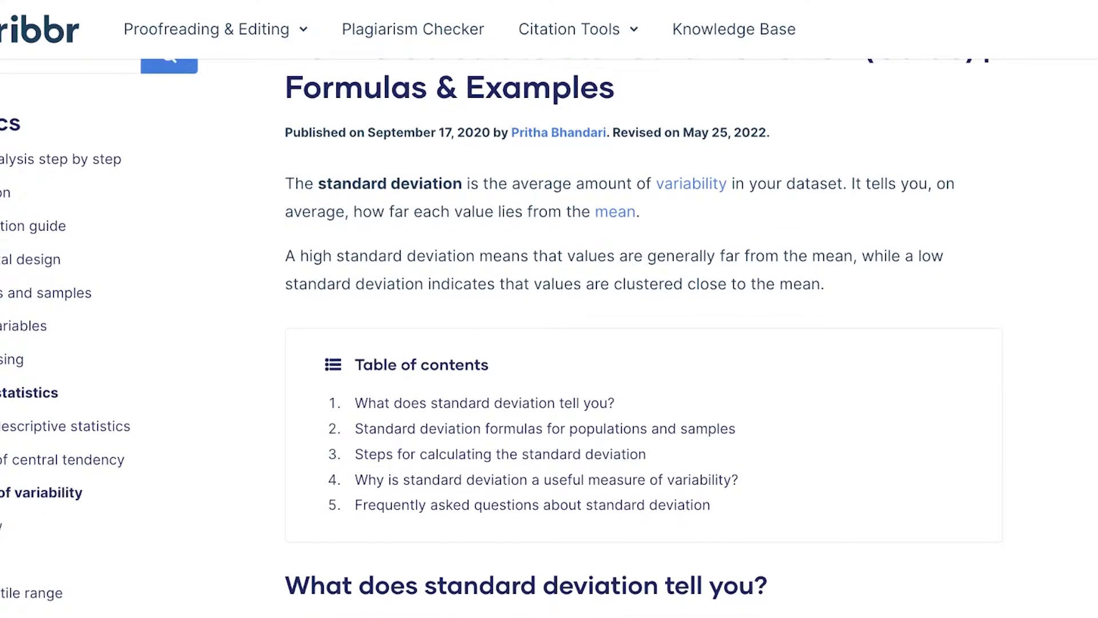
scroll(1093, 296, down, 10)
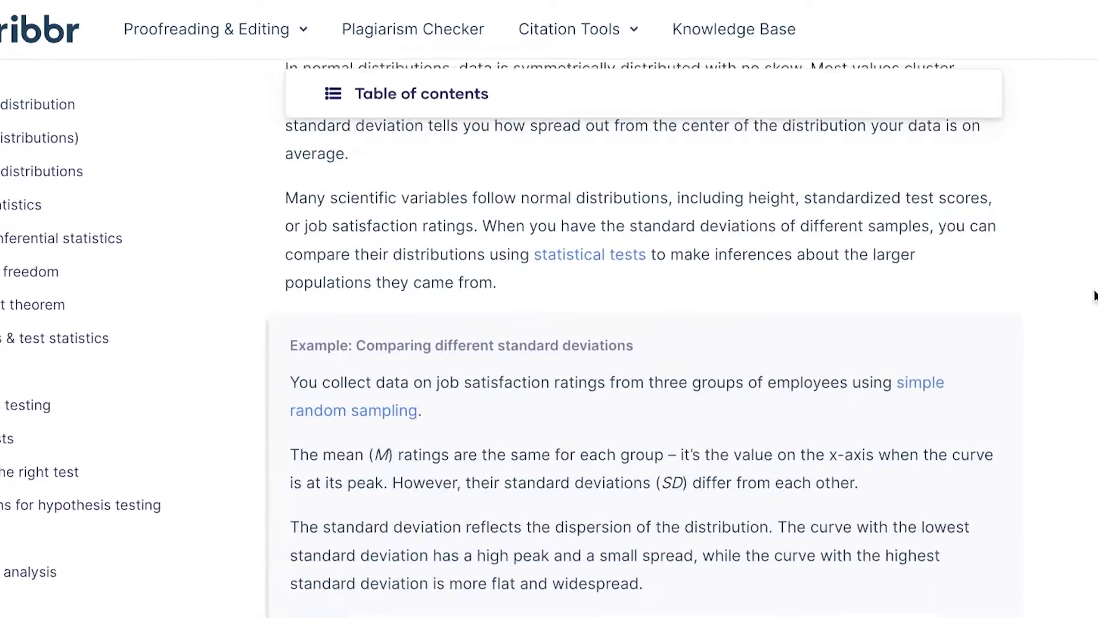
scroll(1093, 295, down, 4)
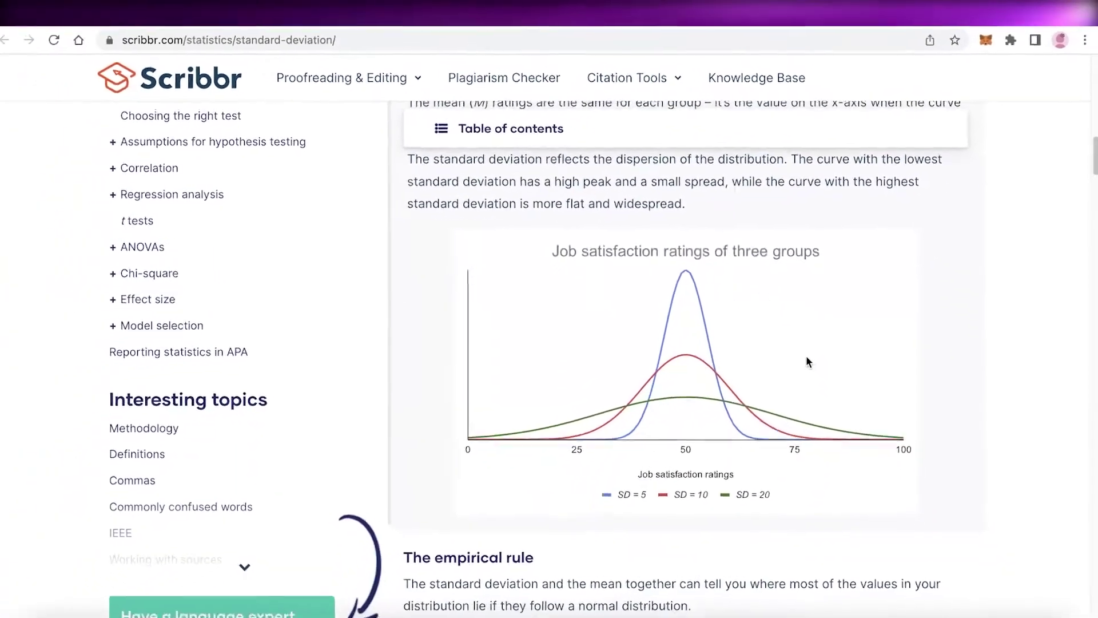
scroll(1010, 280, down, 8)
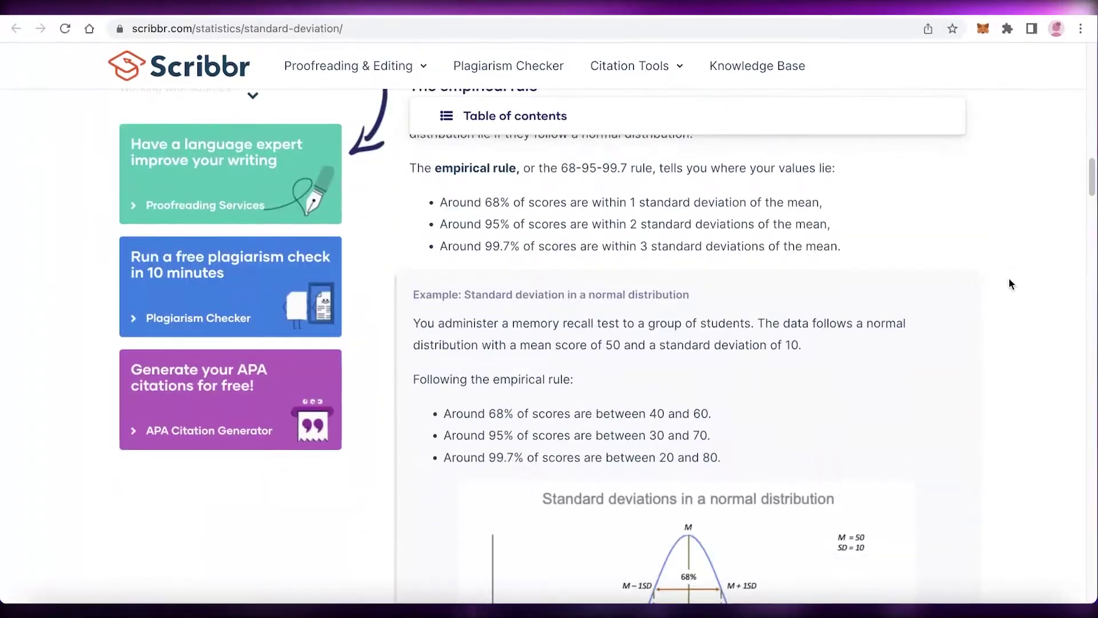
scroll(1009, 280, down, 9)
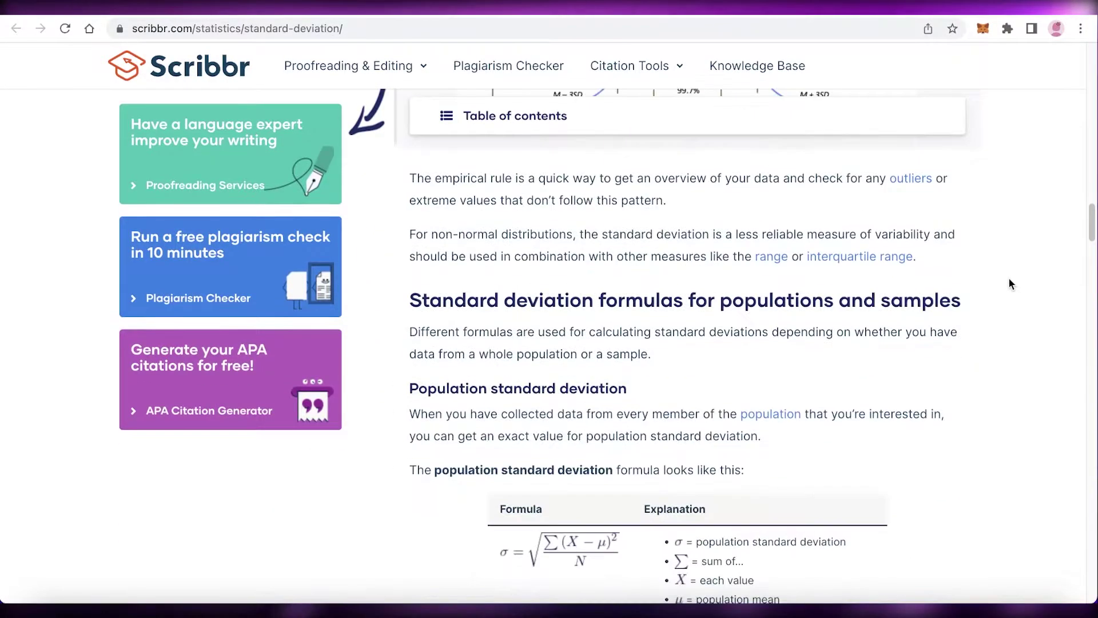
scroll(1010, 283, down, 3)
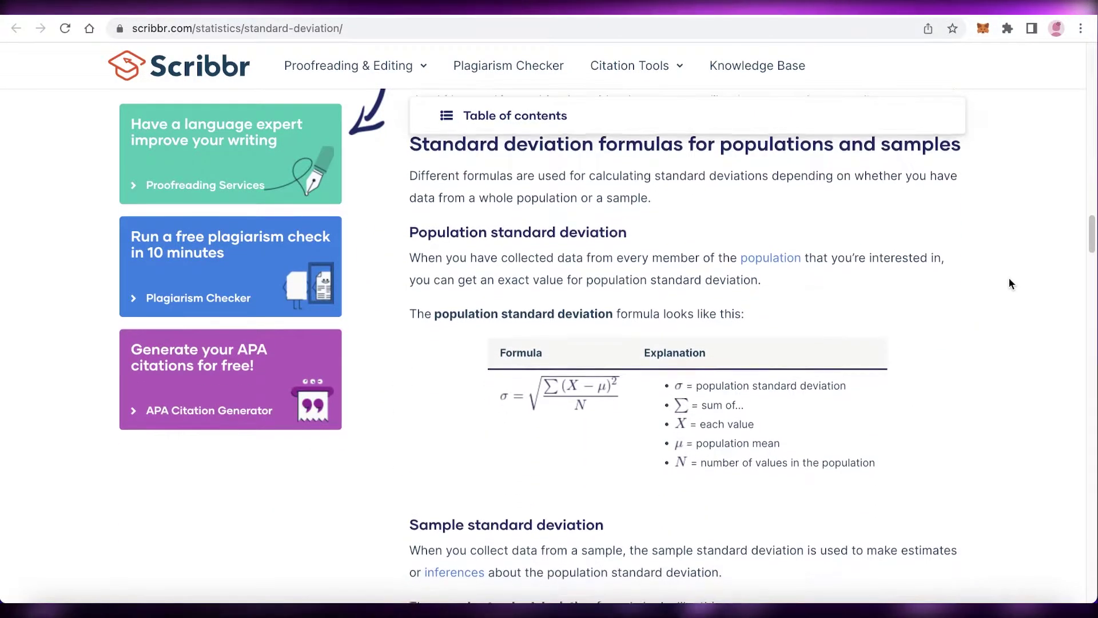
scroll(1001, 289, down, 1)
scroll(615, 258, down, 1)
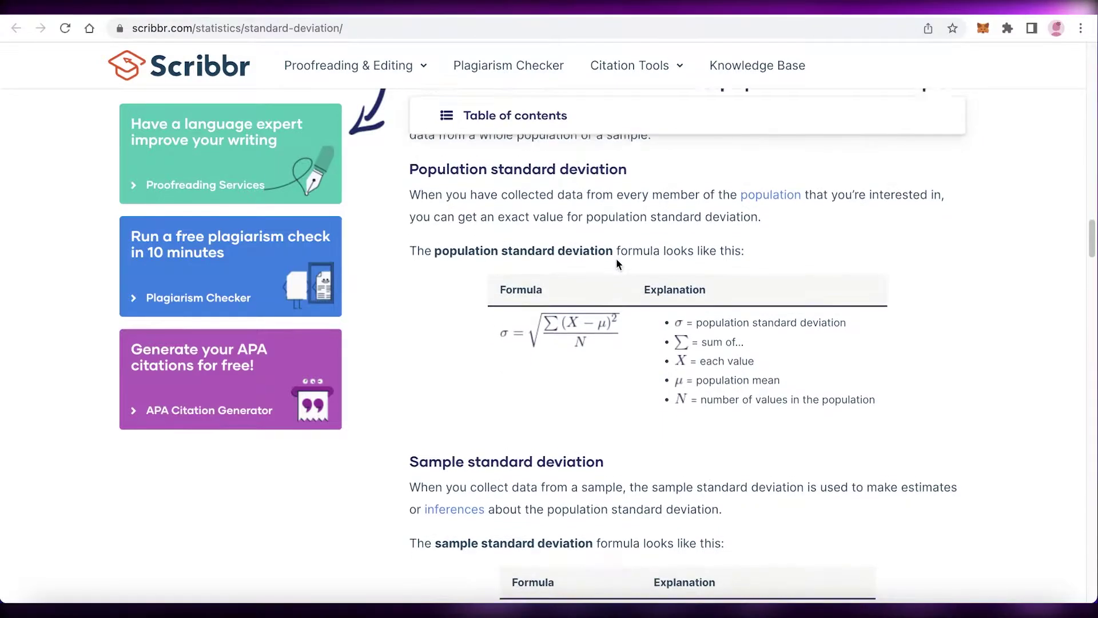
scroll(616, 259, down, 1)
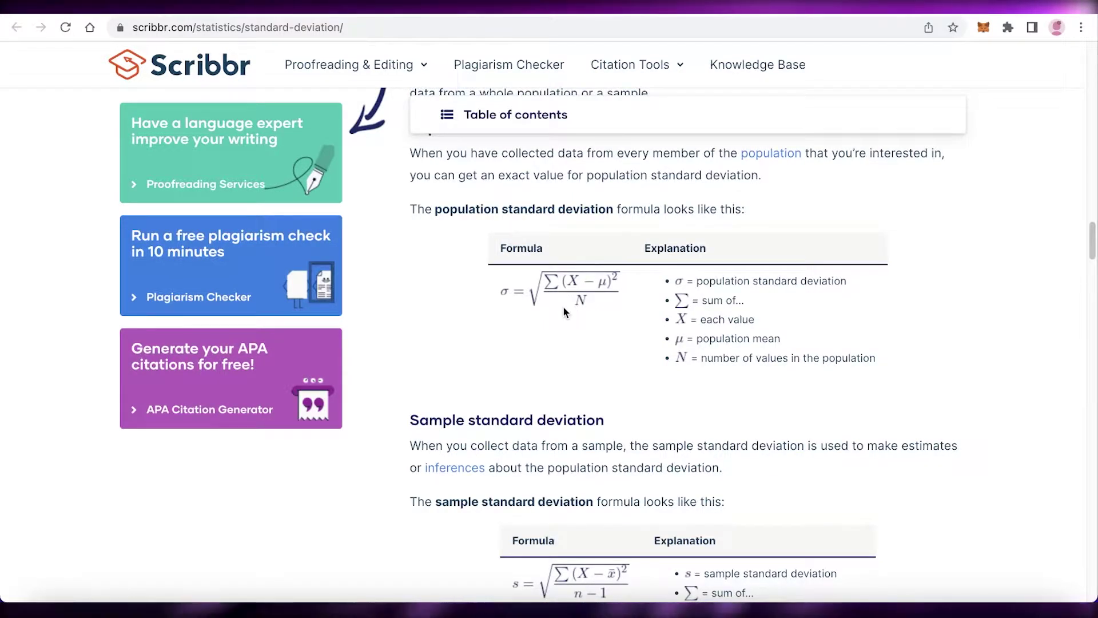
scroll(986, 300, down, 1)
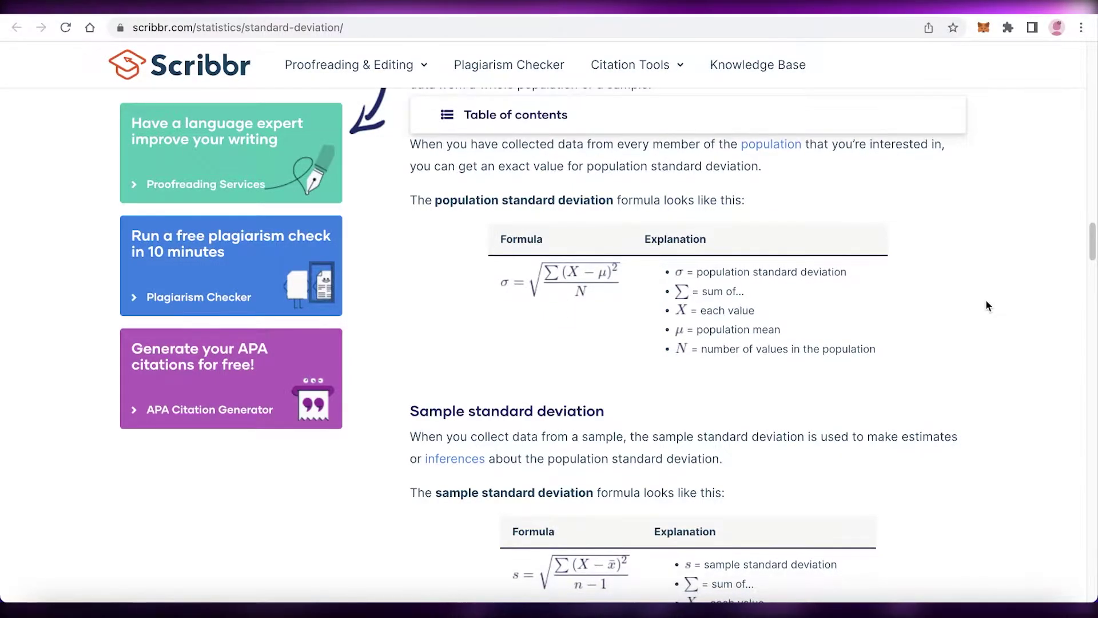
scroll(973, 309, down, 1)
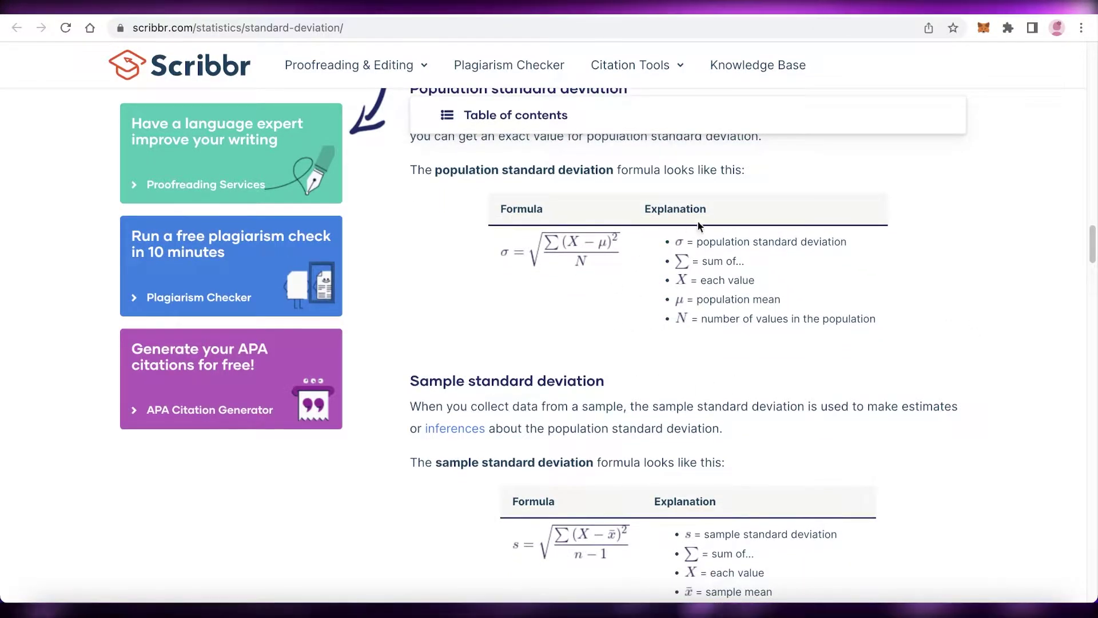
scroll(686, 245, up, 1)
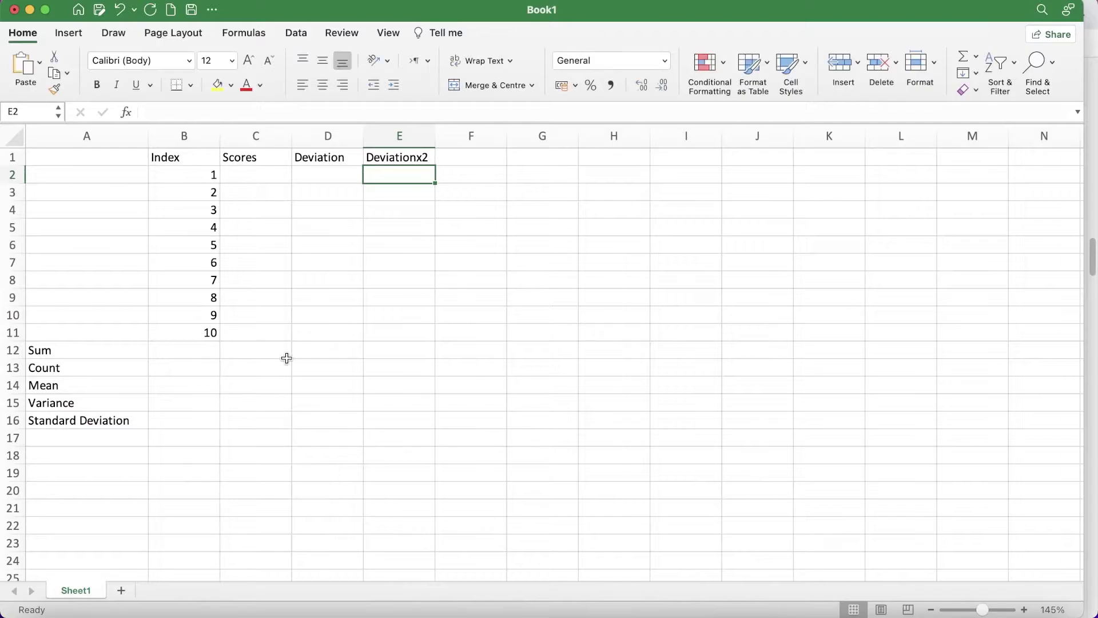
Format the header cells B1:E1, from Index to Deviationx2, with black text and a light blue fill.
click(402, 275)
click(421, 160)
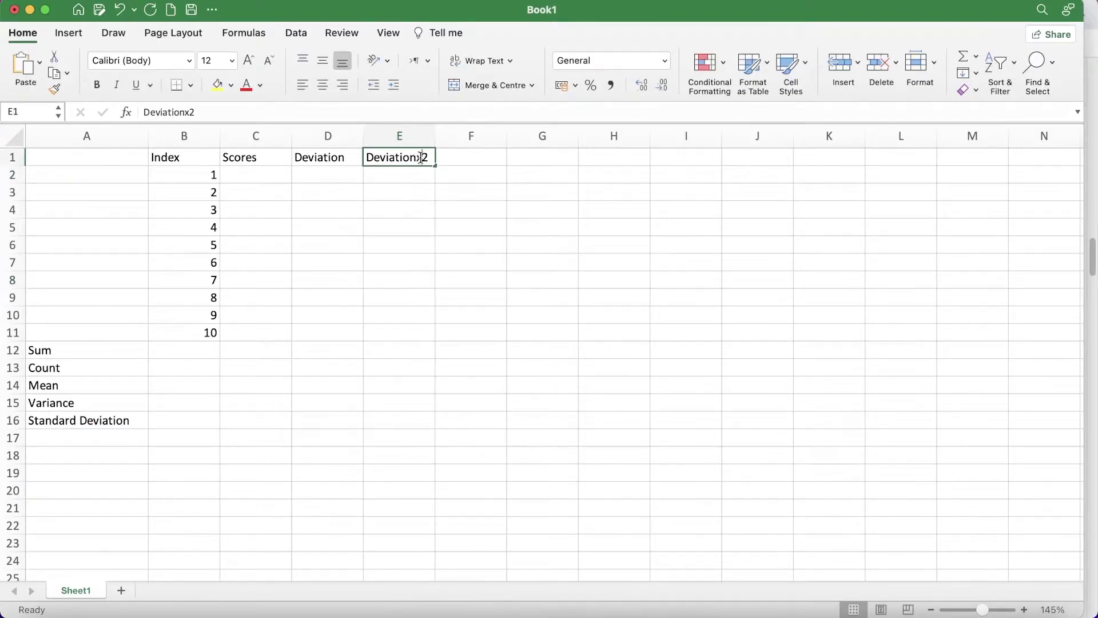
drag(196, 157, 400, 157)
click(260, 85)
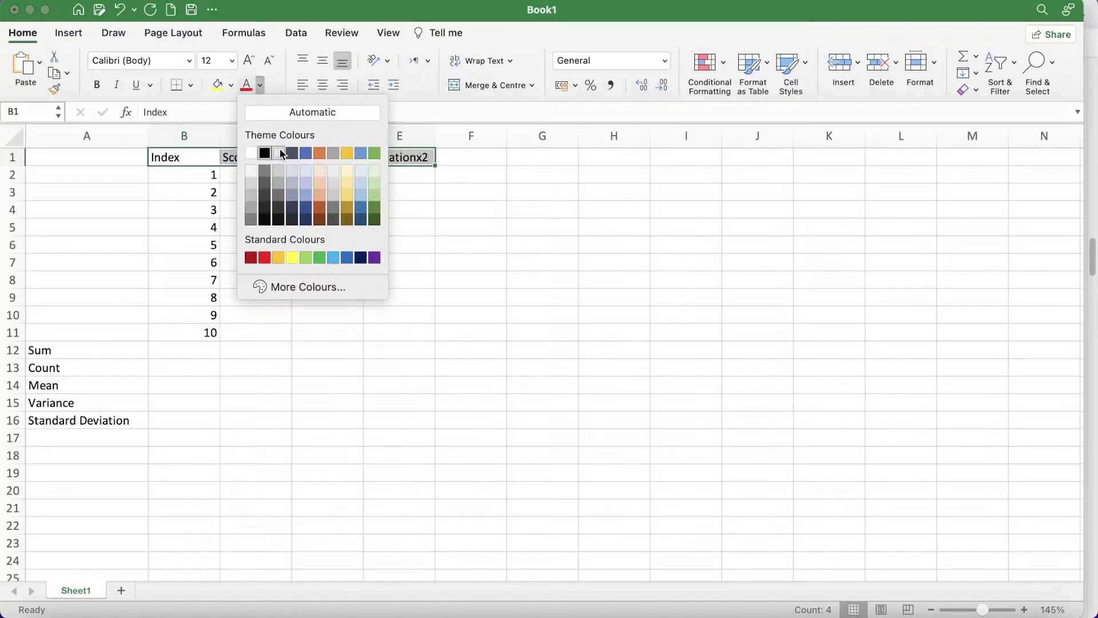
click(303, 174)
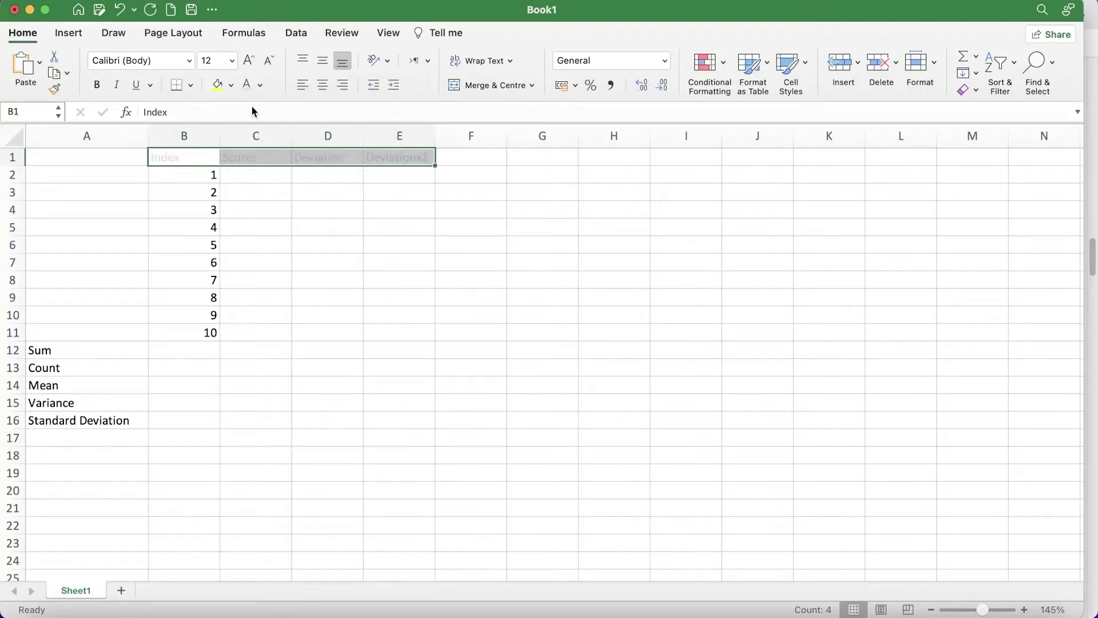
click(260, 86)
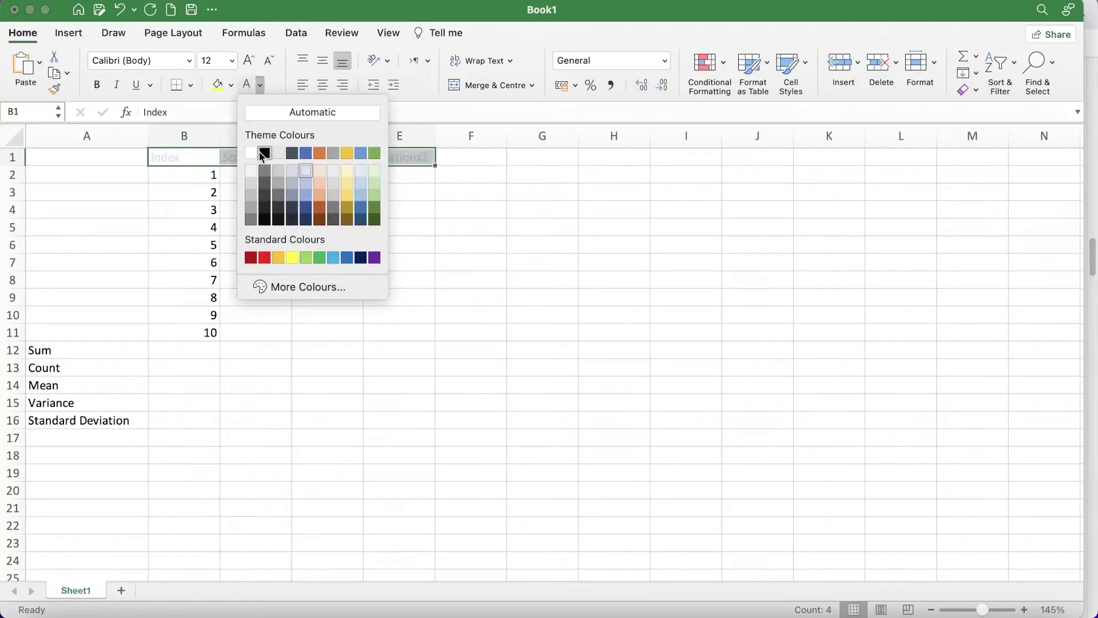
click(262, 154)
click(231, 86)
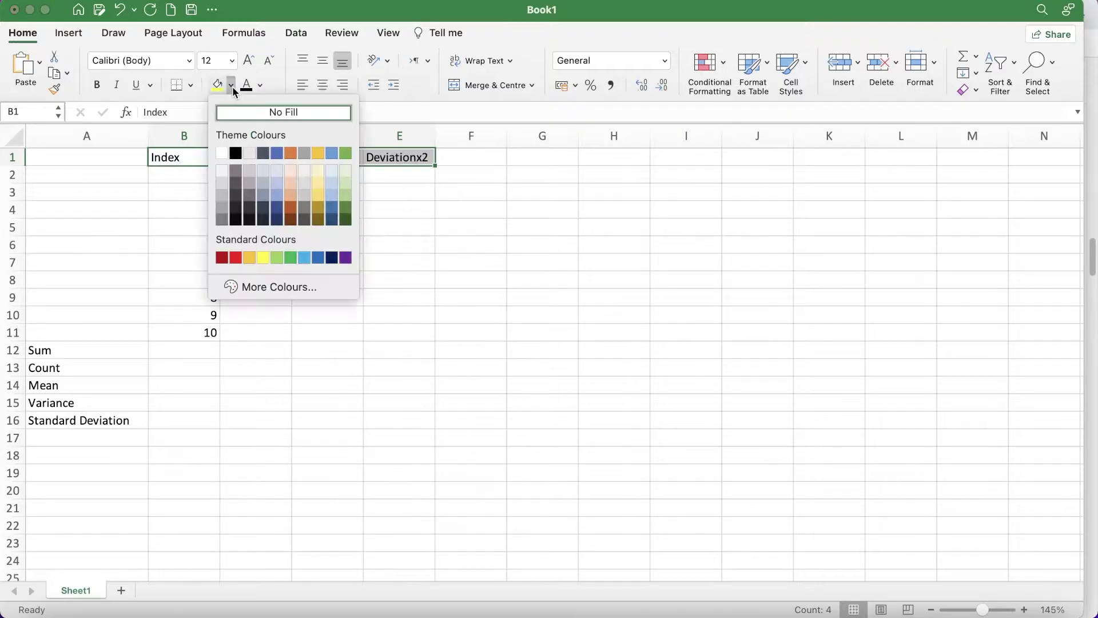
click(280, 174)
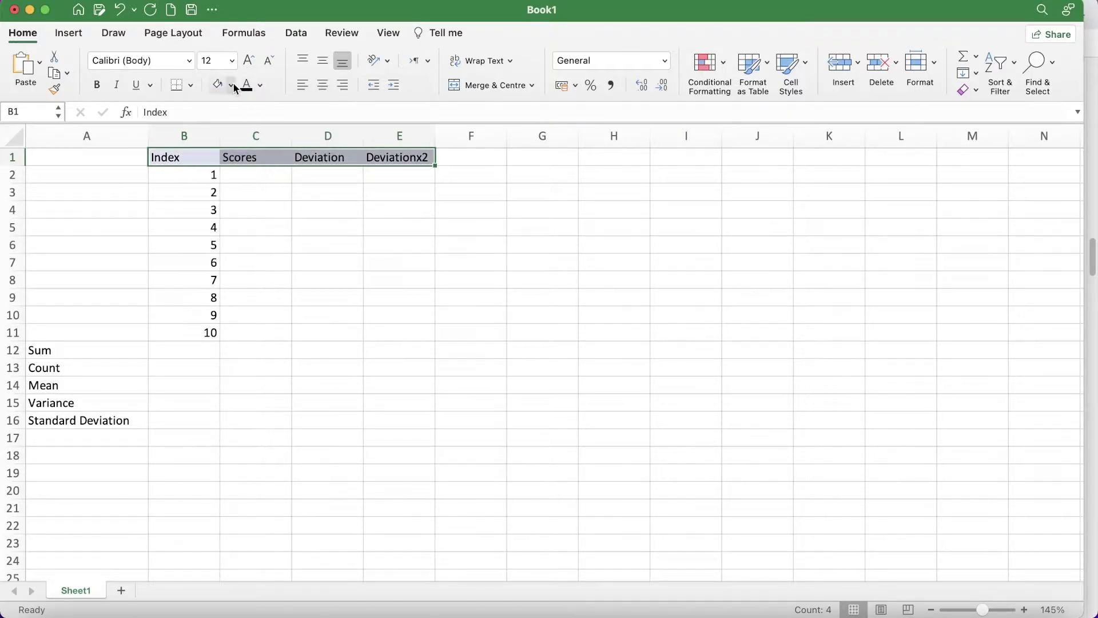
click(274, 192)
click(189, 157)
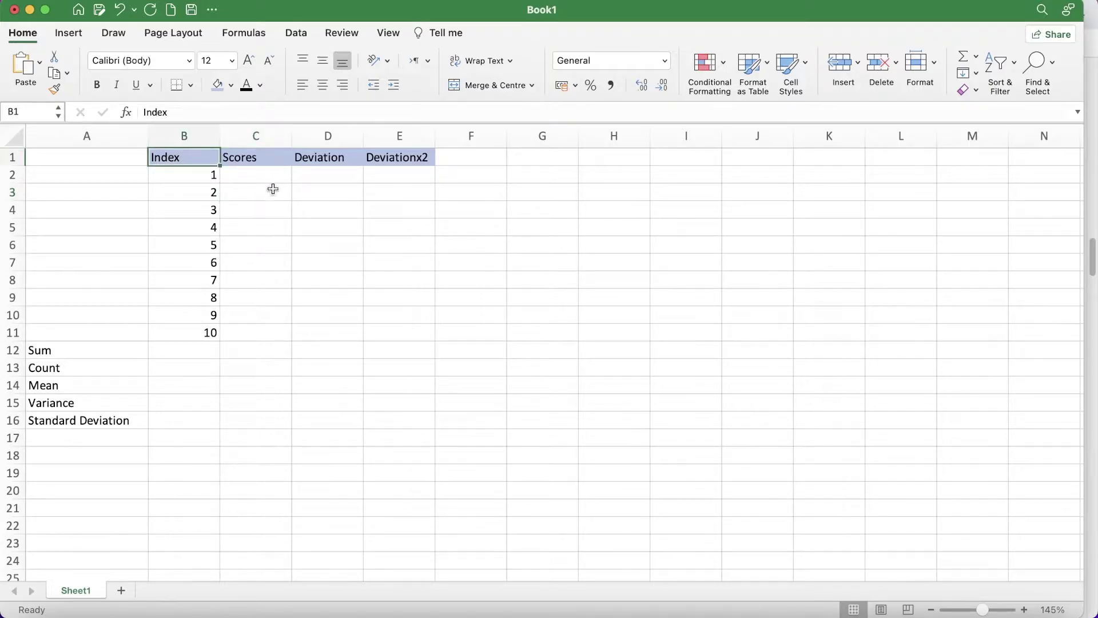
Enter the scores 43, 65, 34, 34, 54, 34, 65, 76, 78 and 34 in cells C2:C11.
click(105, 348)
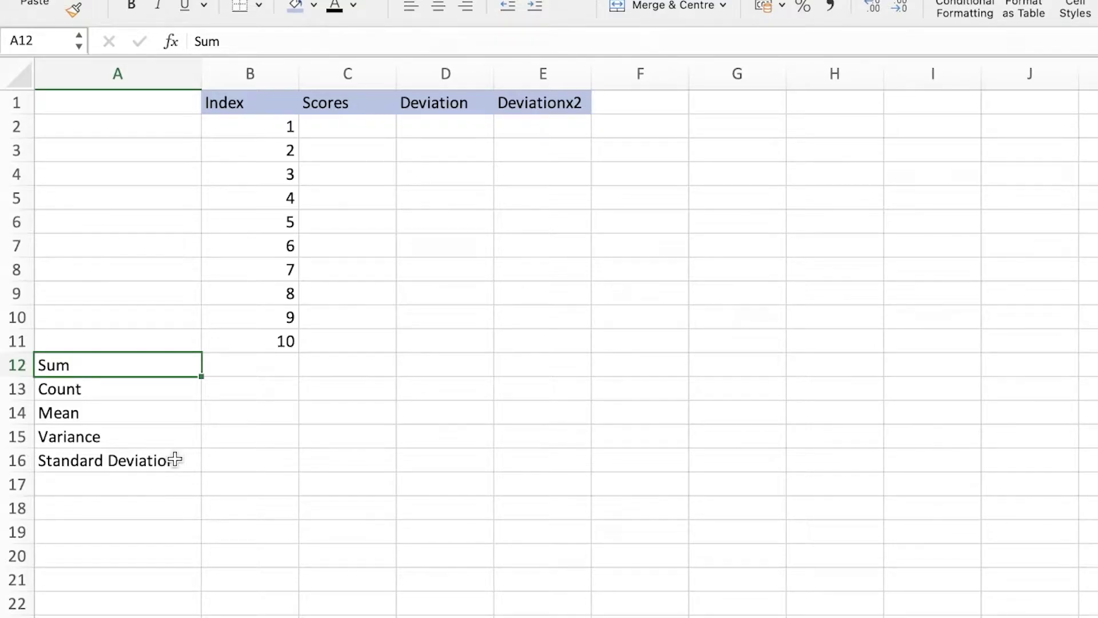
click(372, 134)
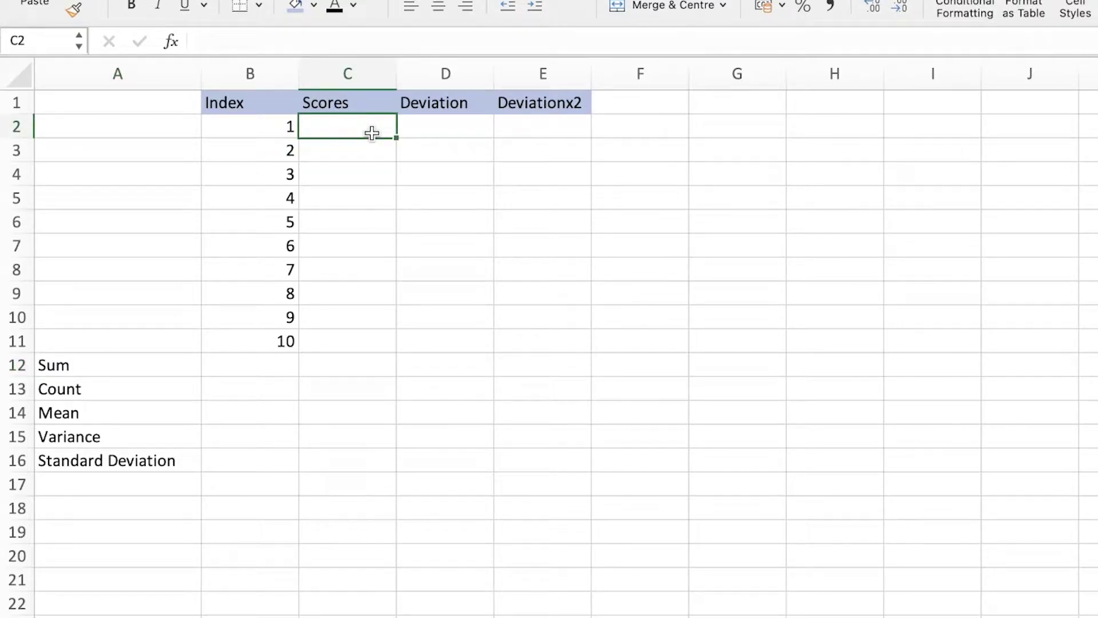
text(43)
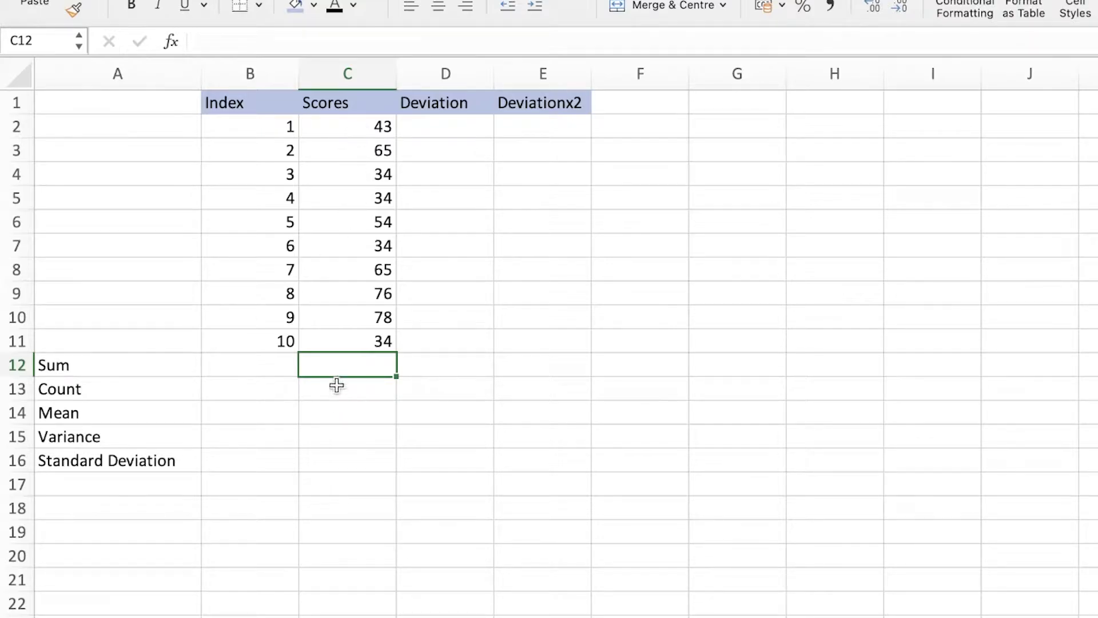
click(42, 374)
click(346, 366)
click(125, 364)
click(306, 367)
text(=)
click(376, 125)
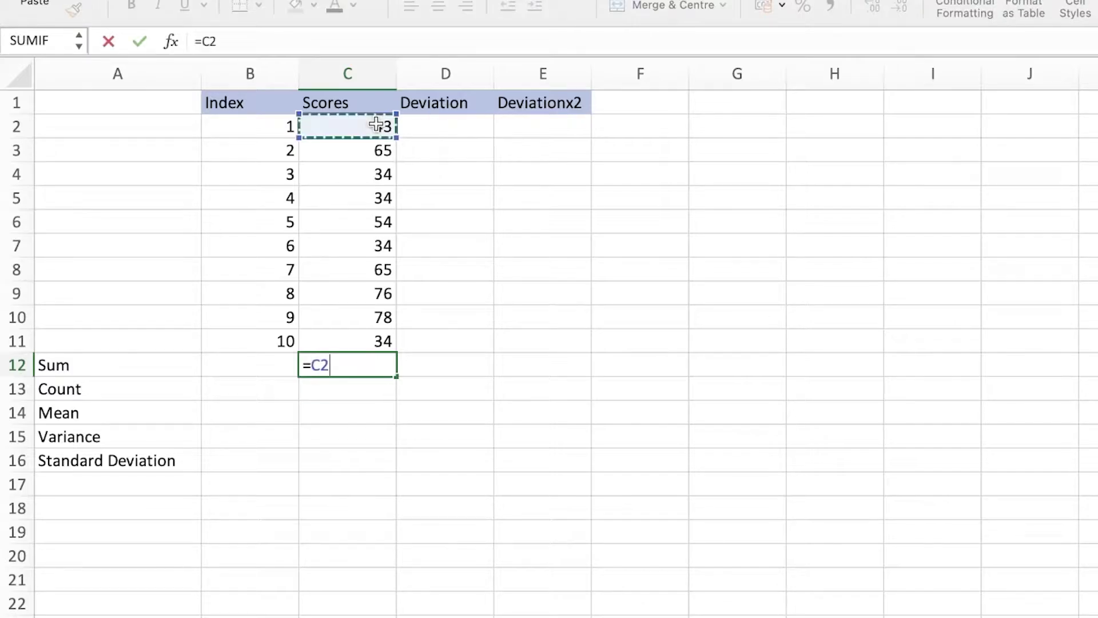
drag(372, 119, 364, 342)
click(598, 220)
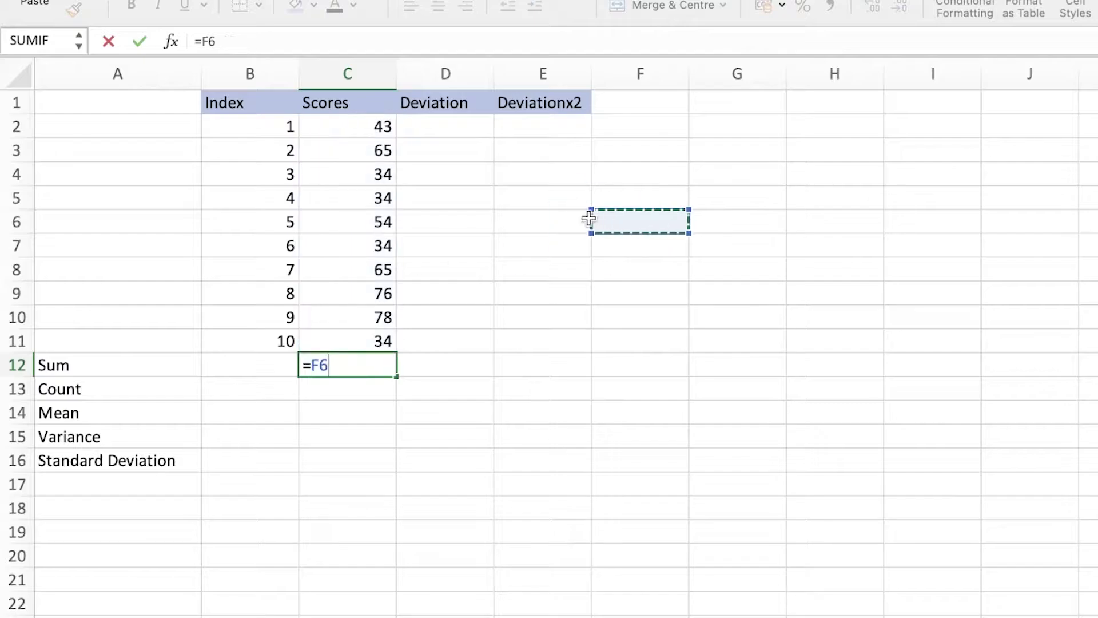
click(358, 127)
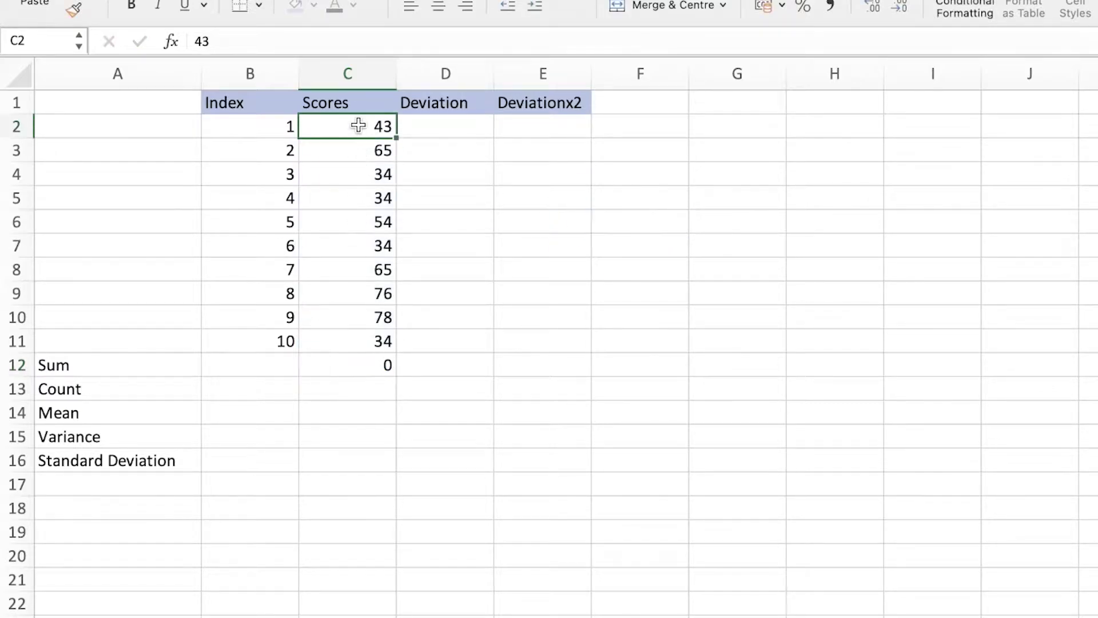
Total the scores C2:C11 in cell C12 of the Sum row with a SUM formula.
click(367, 378)
click(363, 366)
text(=)
click(365, 128)
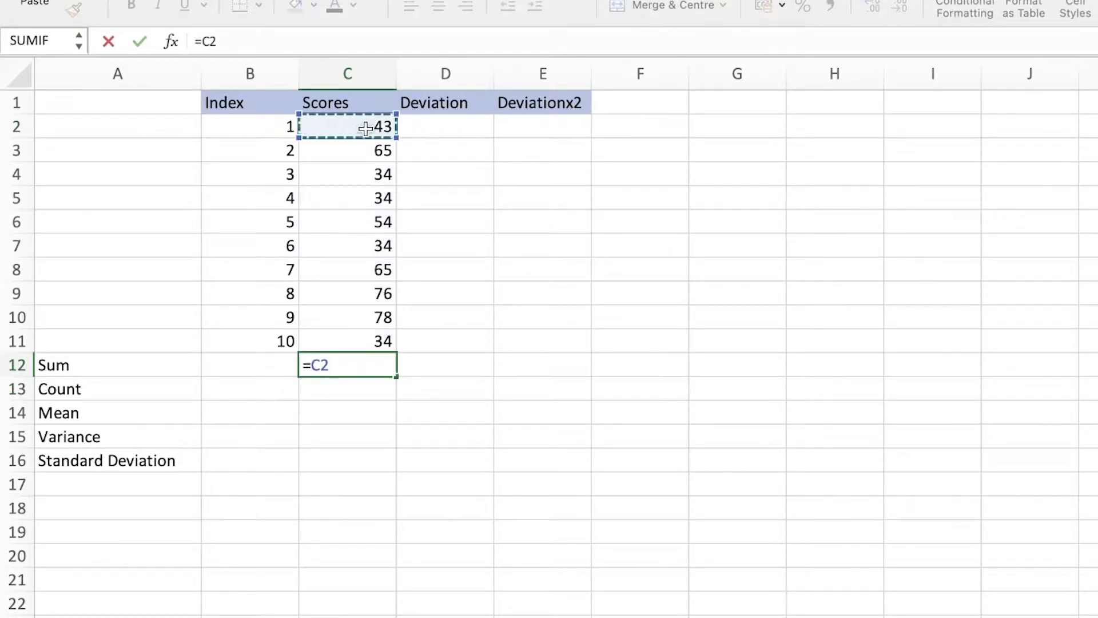
text(+C)
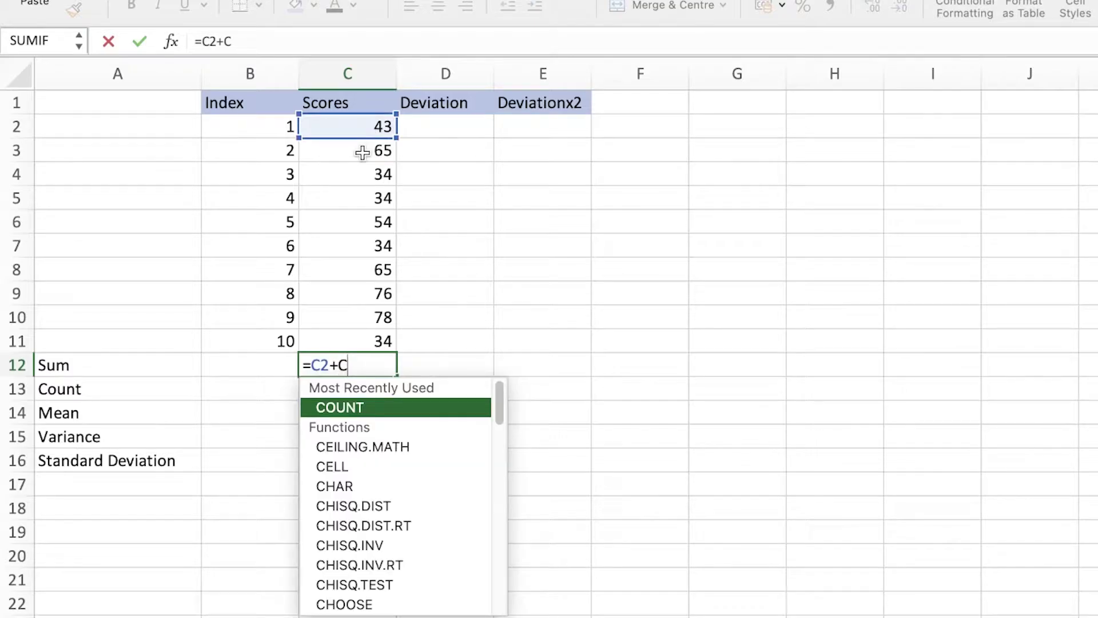
key(BackSpace)
key(BackSpace)
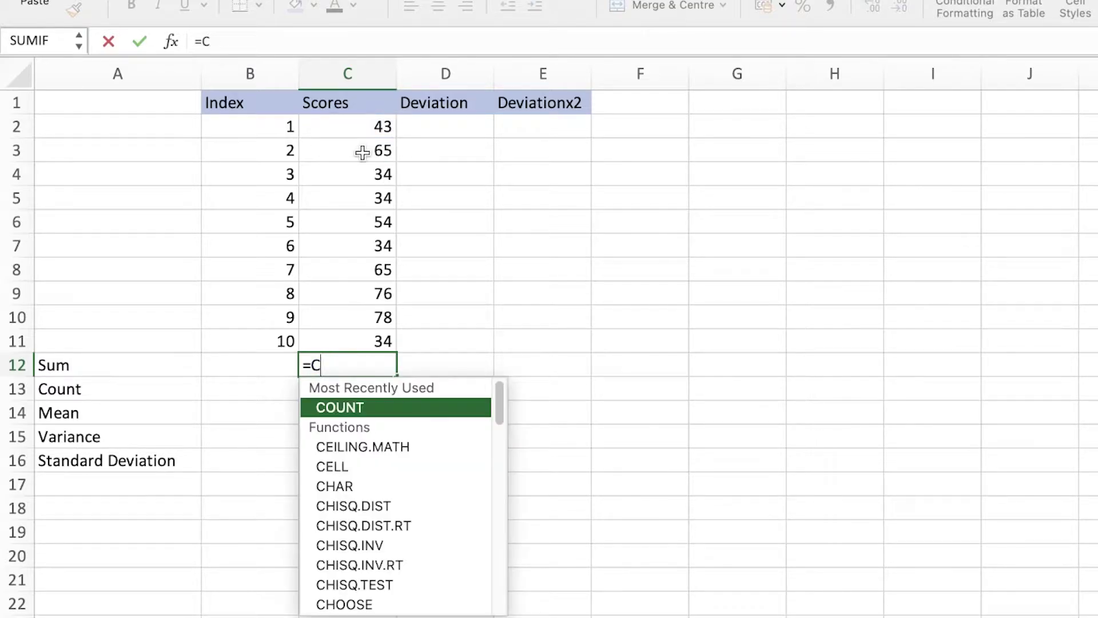
key(BackSpace)
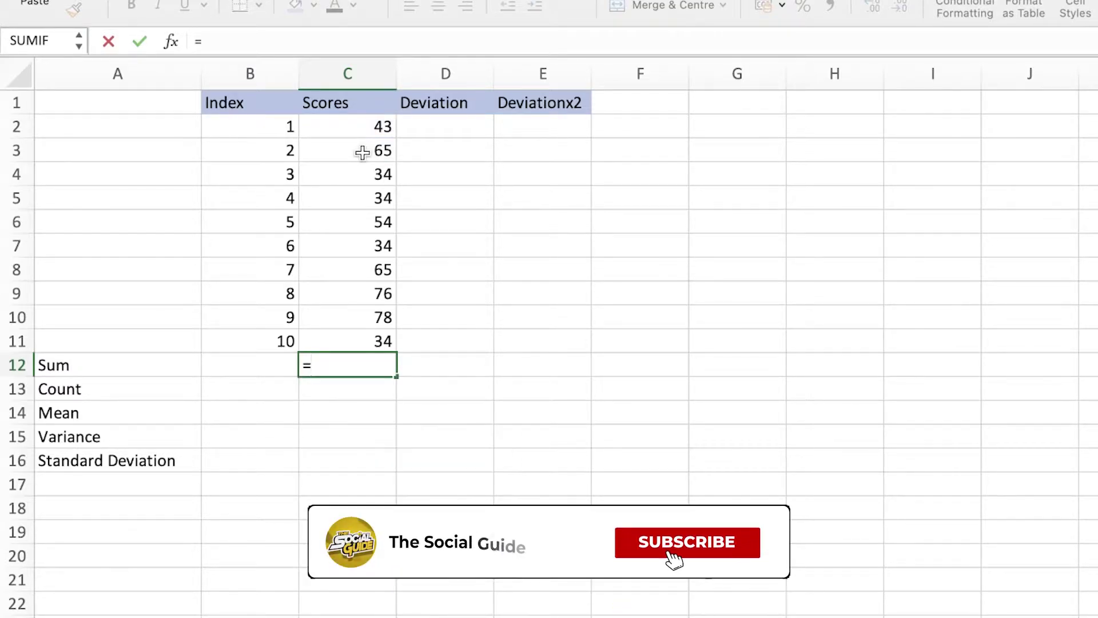
text(SUM()
drag(363, 129, 363, 337)
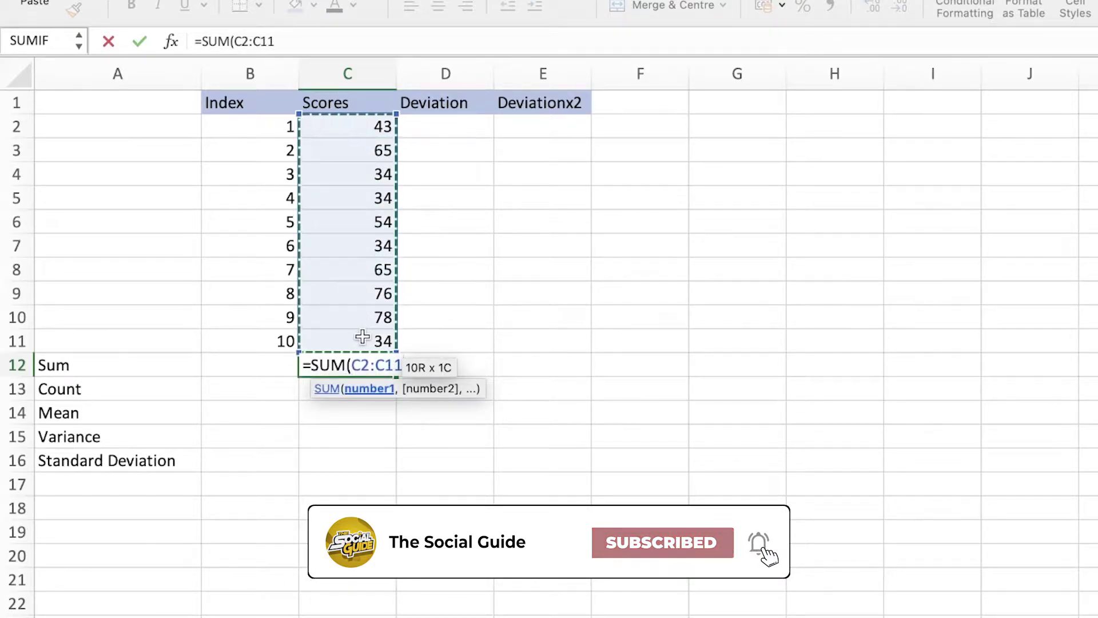
key(Return)
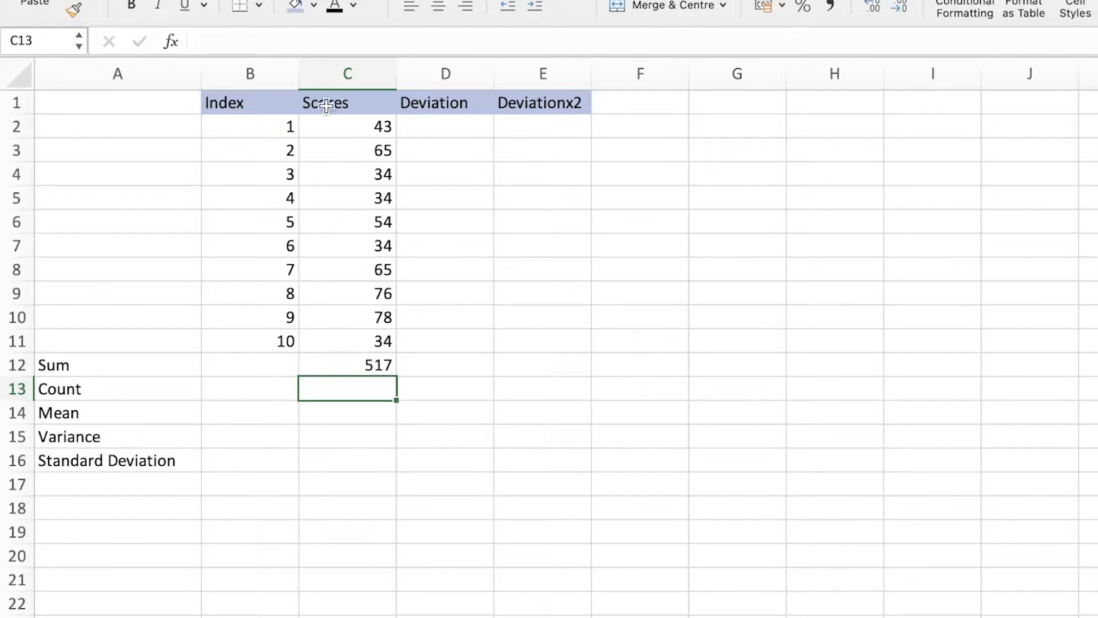
Enter 10 as the number of scores in cell C13 of the Count row.
click(335, 121)
click(333, 389)
text(10)
click(384, 438)
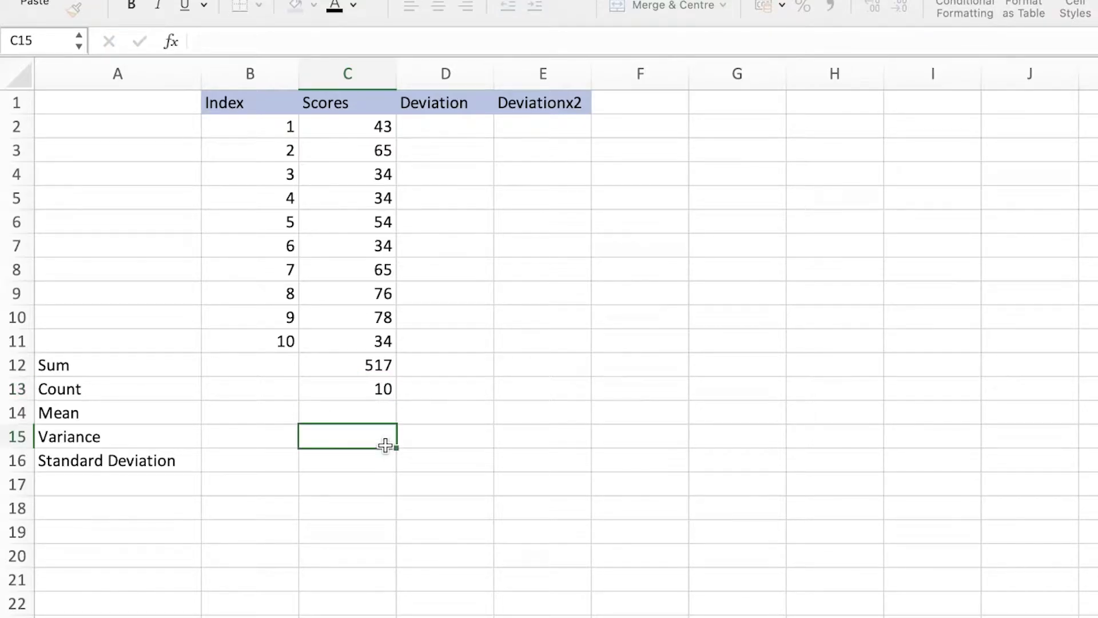
Calculate the mean of the scores C2:C11 in cell C14 with an AVERAGE formula.
click(85, 379)
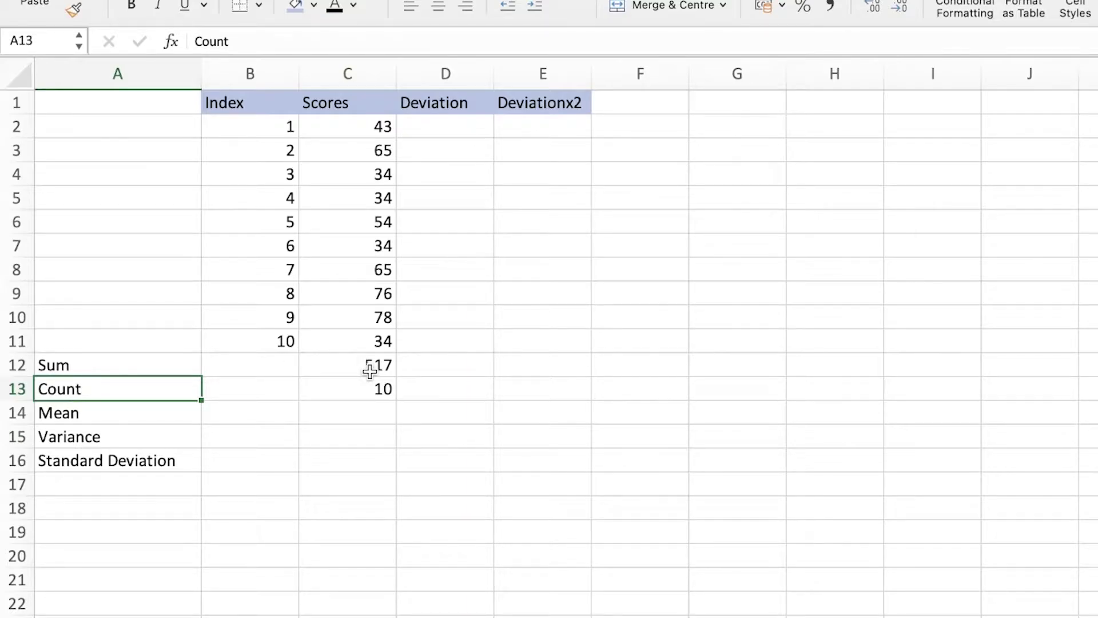
click(354, 419)
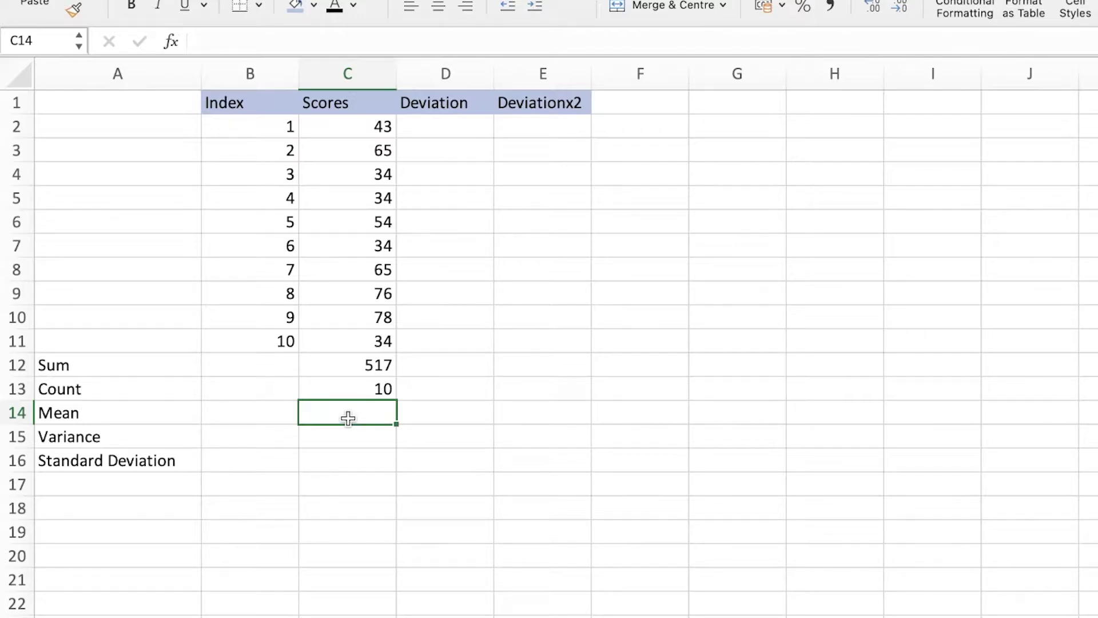
click(381, 365)
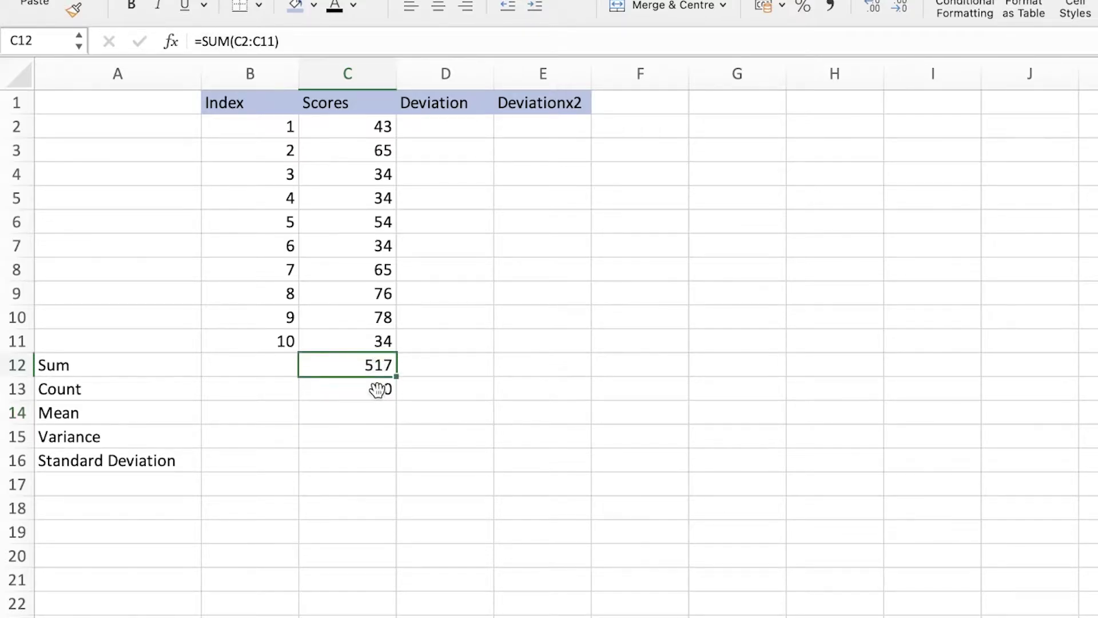
click(376, 389)
click(352, 415)
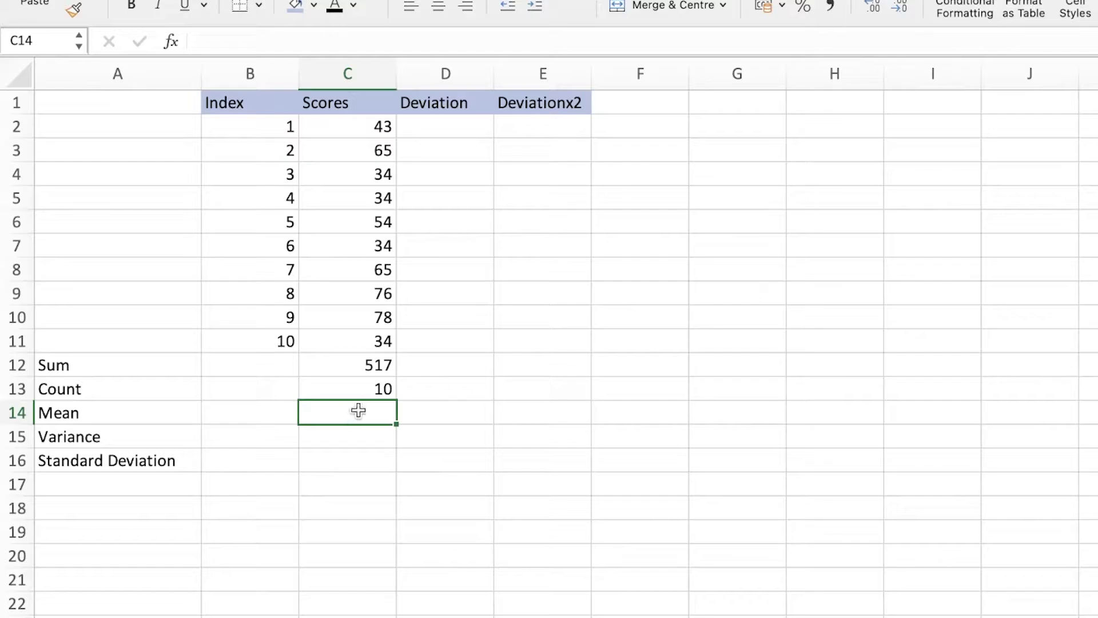
text(=)
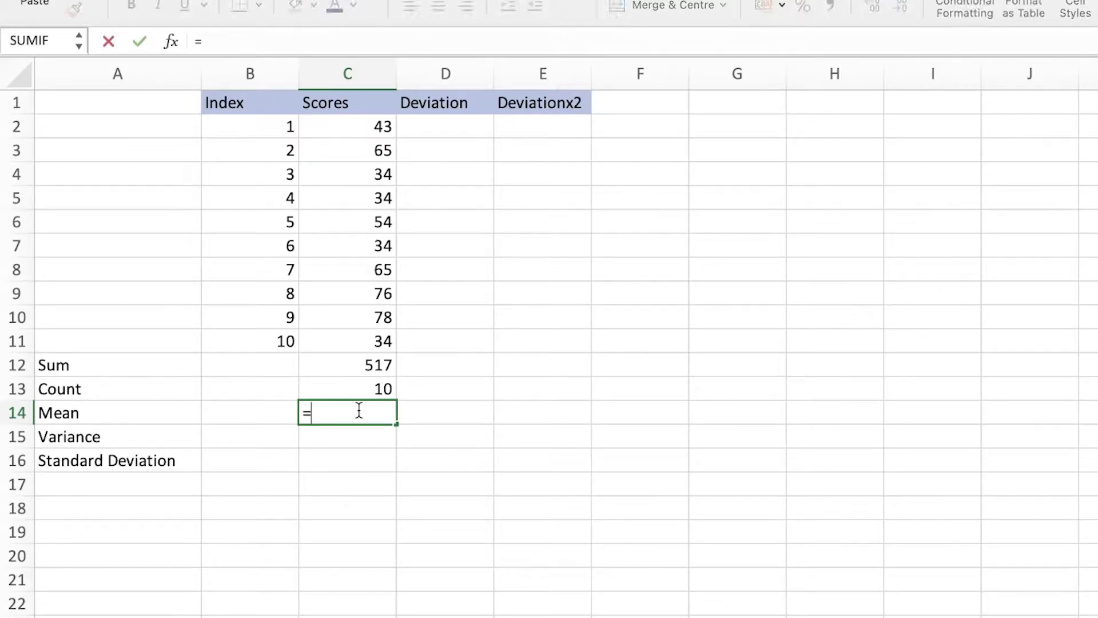
text(A)
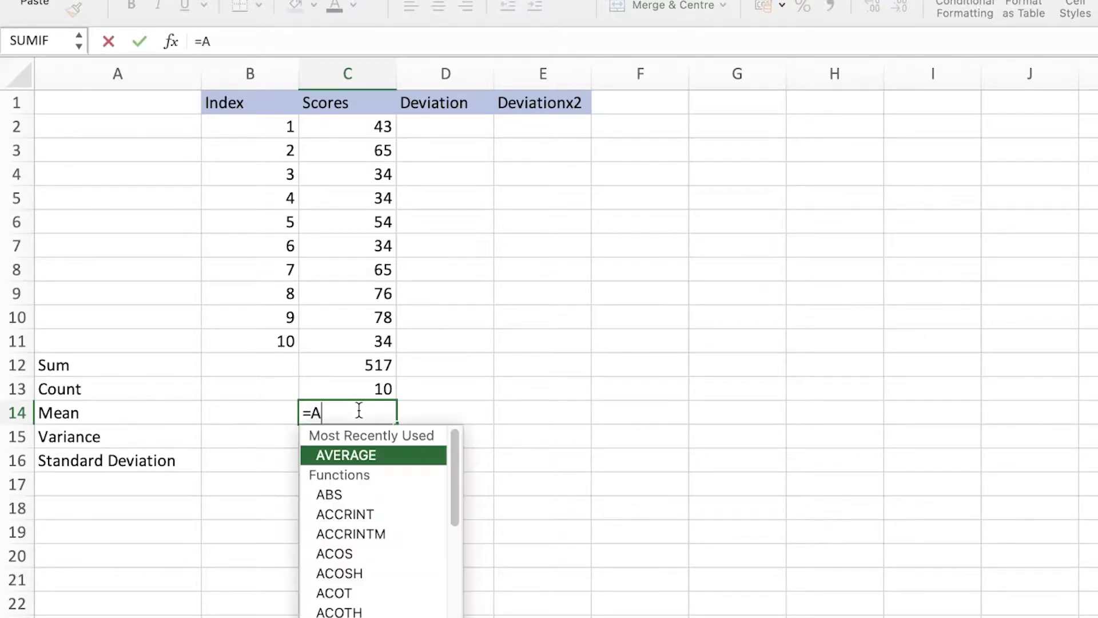
key(Tab)
drag(368, 129, 358, 351)
key(Return)
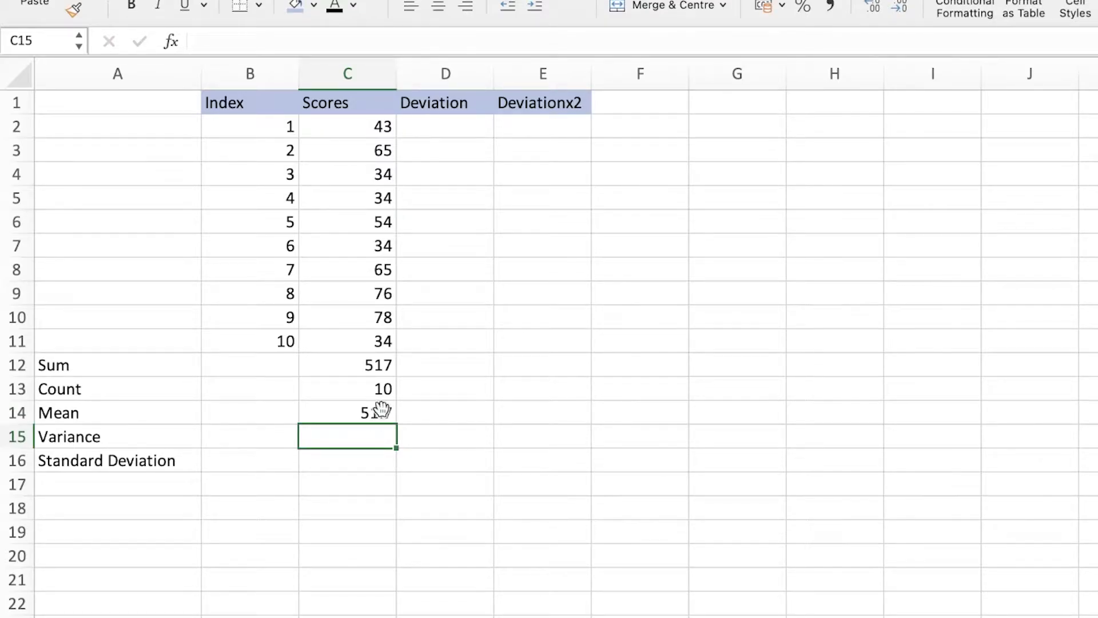
Switch to the Calculator app and divide 517 by 10 to check the mean, closing the calculator when done.
click(362, 361)
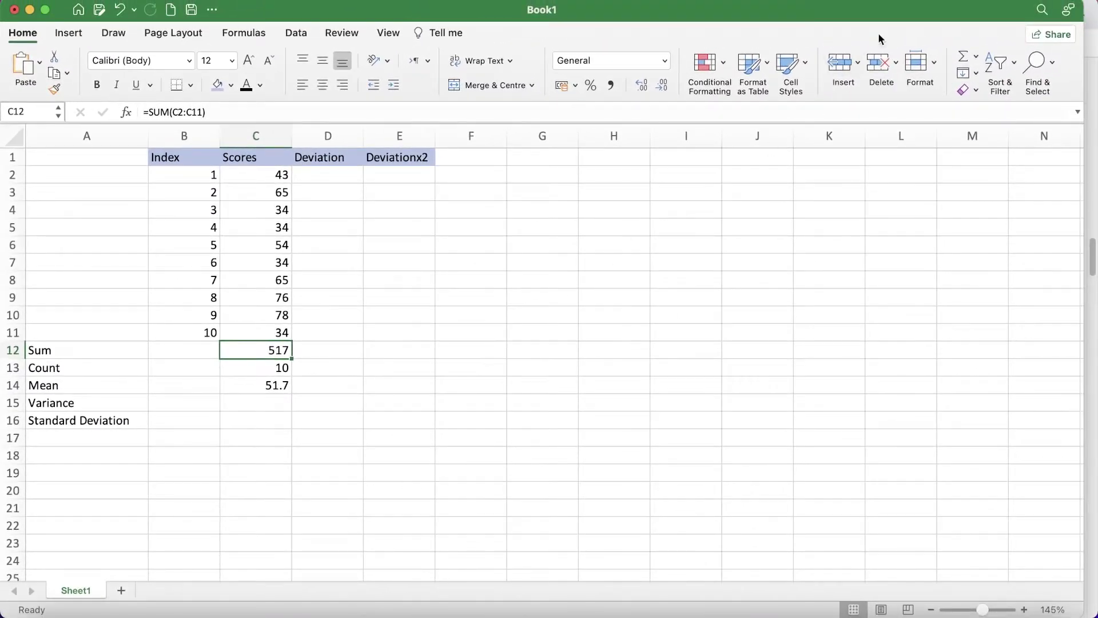
key(super+space)
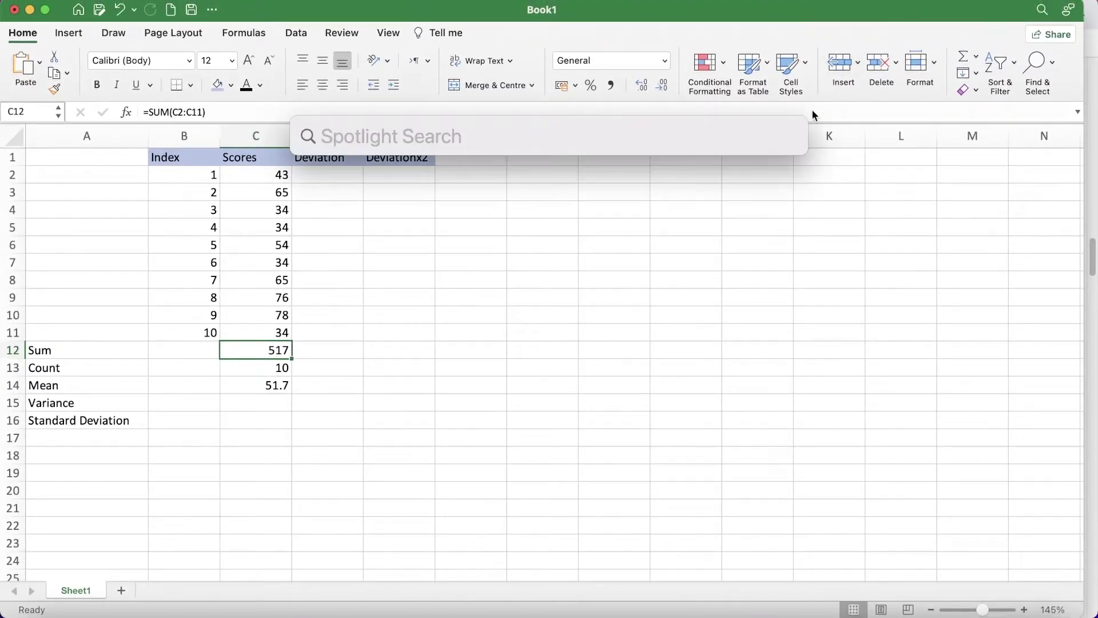
text(calc)
click(659, 176)
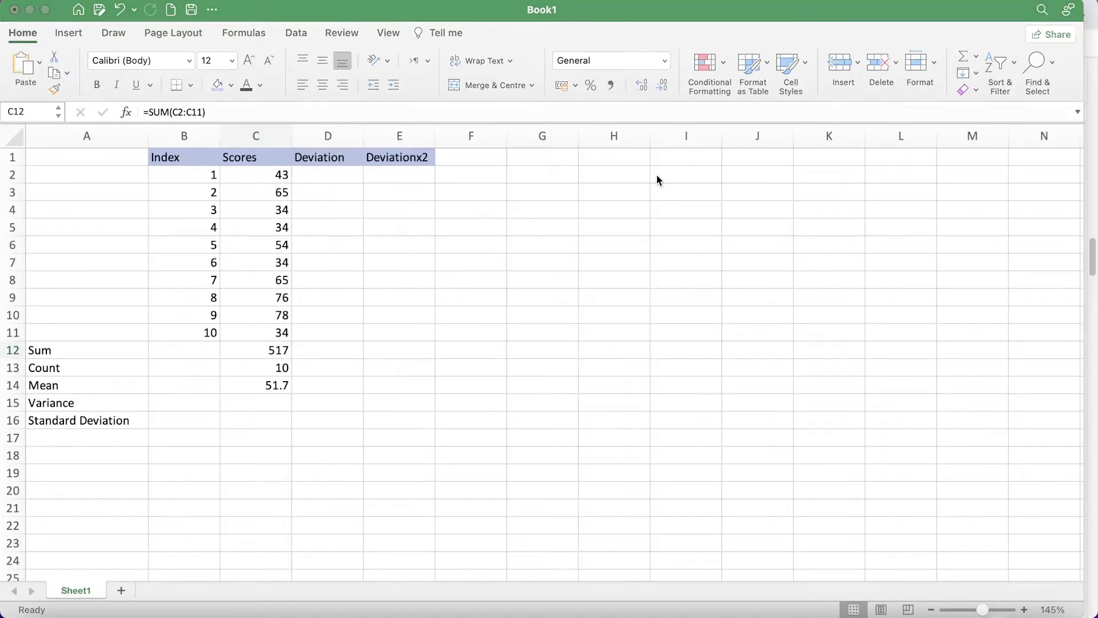
click(796, 314)
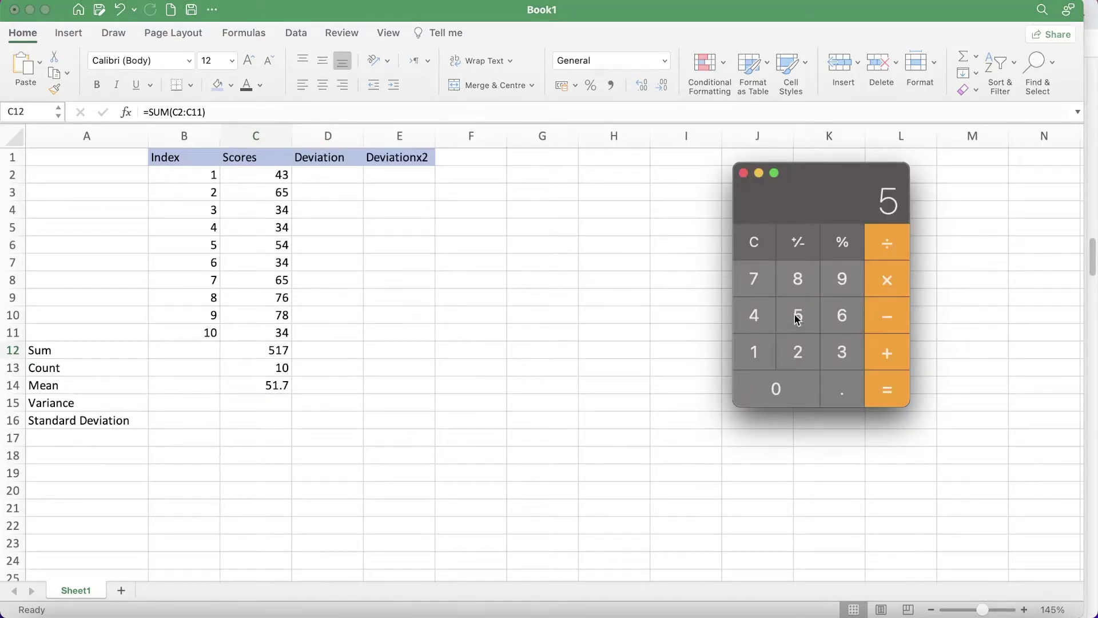
click(763, 348)
click(753, 282)
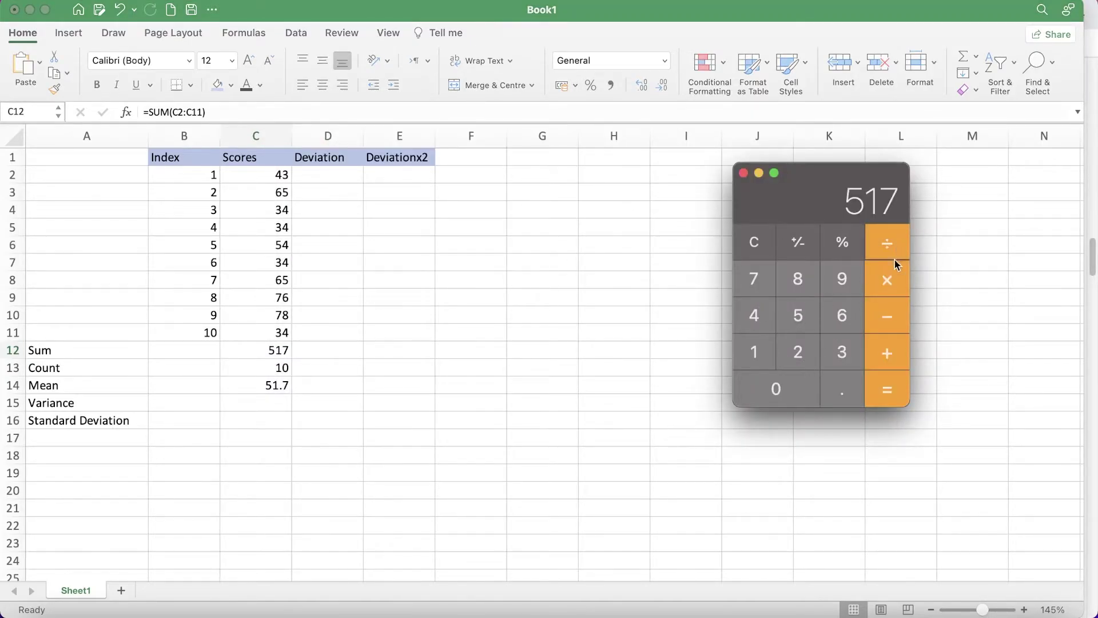
key(slash)
click(749, 361)
click(768, 394)
click(886, 397)
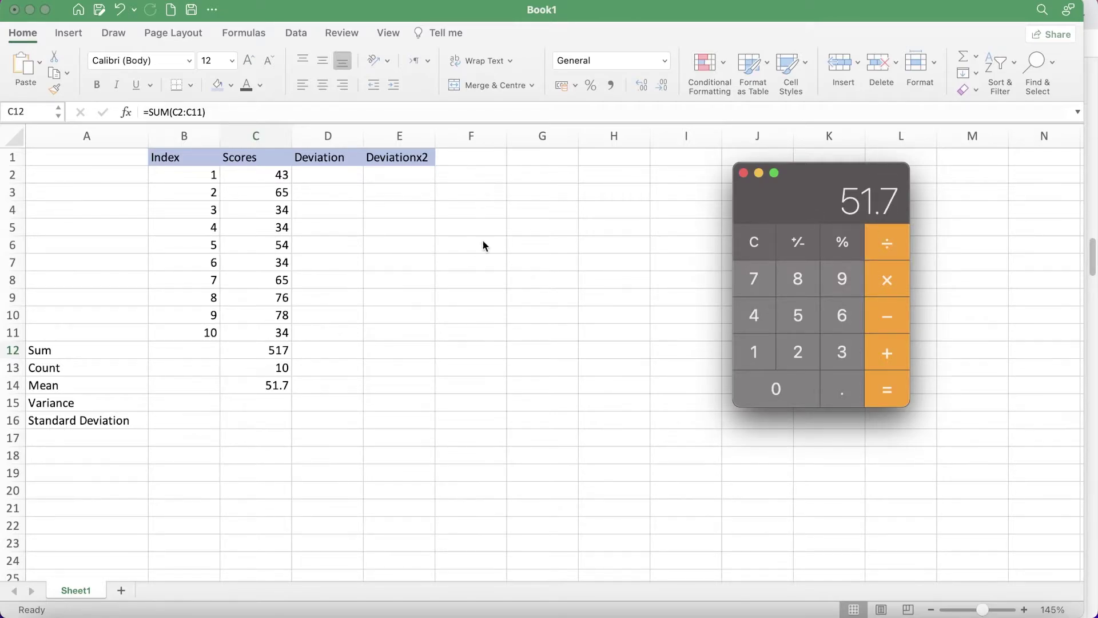
click(743, 173)
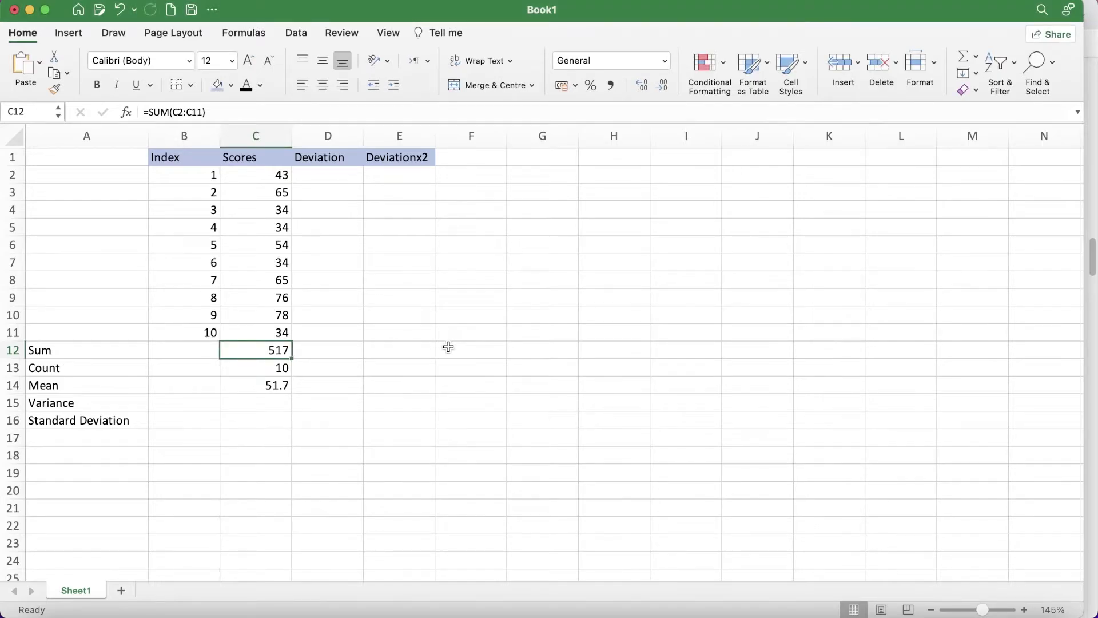
Calculate the first score's deviation from the mean in cell D2 with the formula =C2-C14.
click(256, 397)
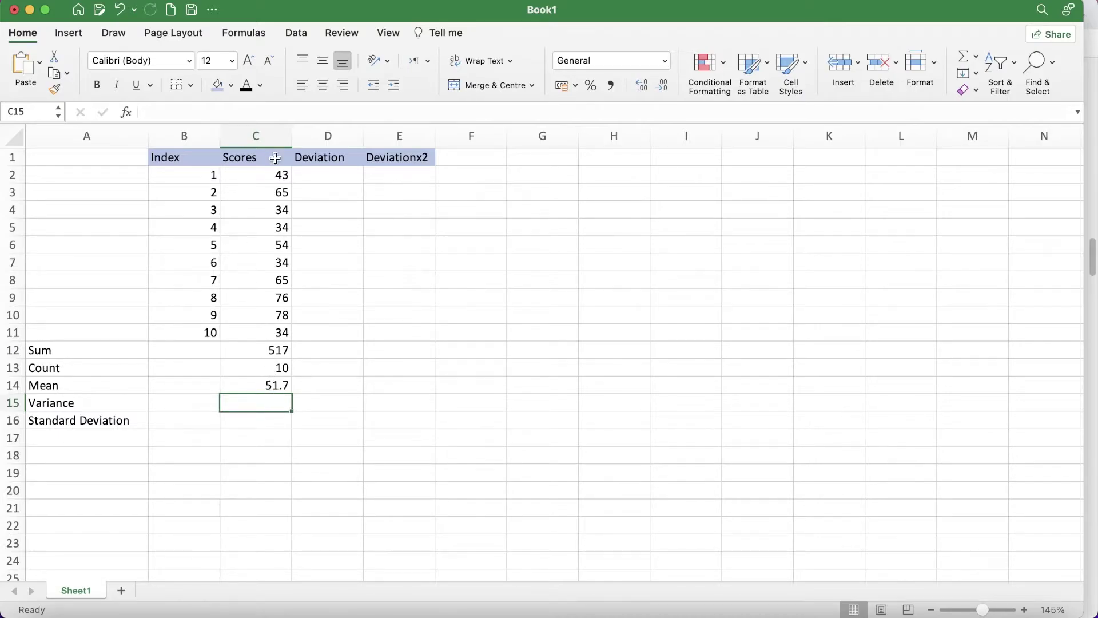
click(279, 177)
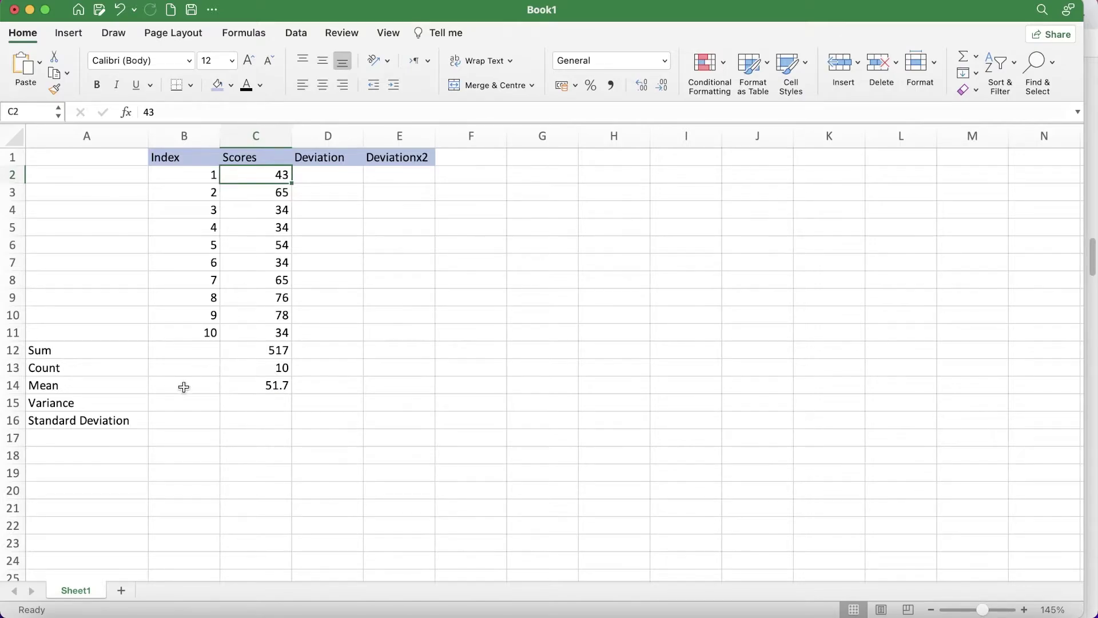
click(243, 386)
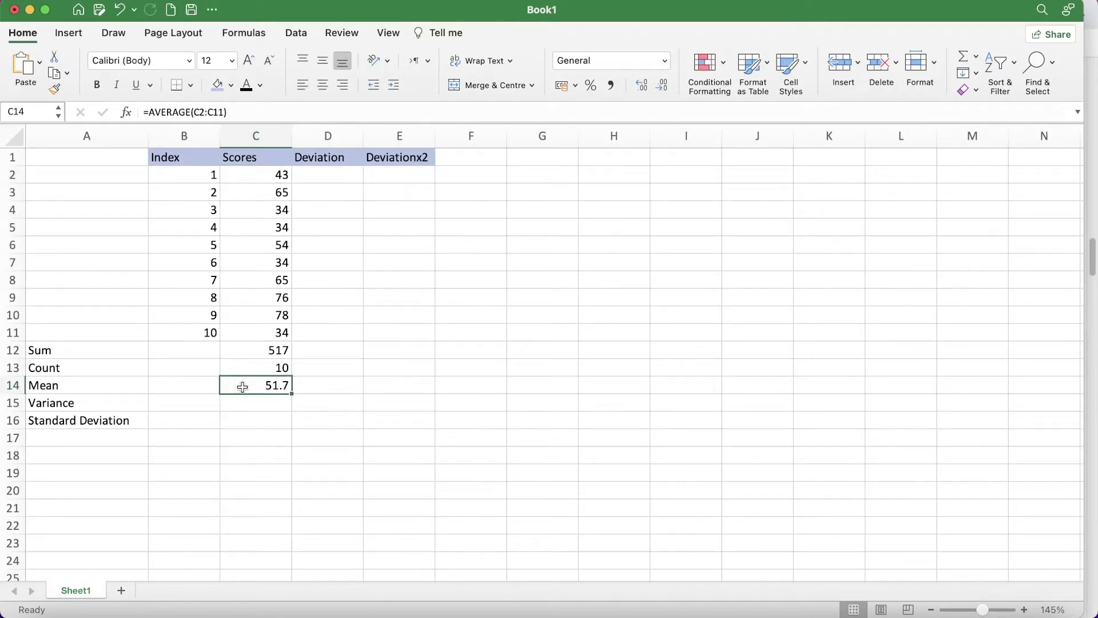
click(346, 177)
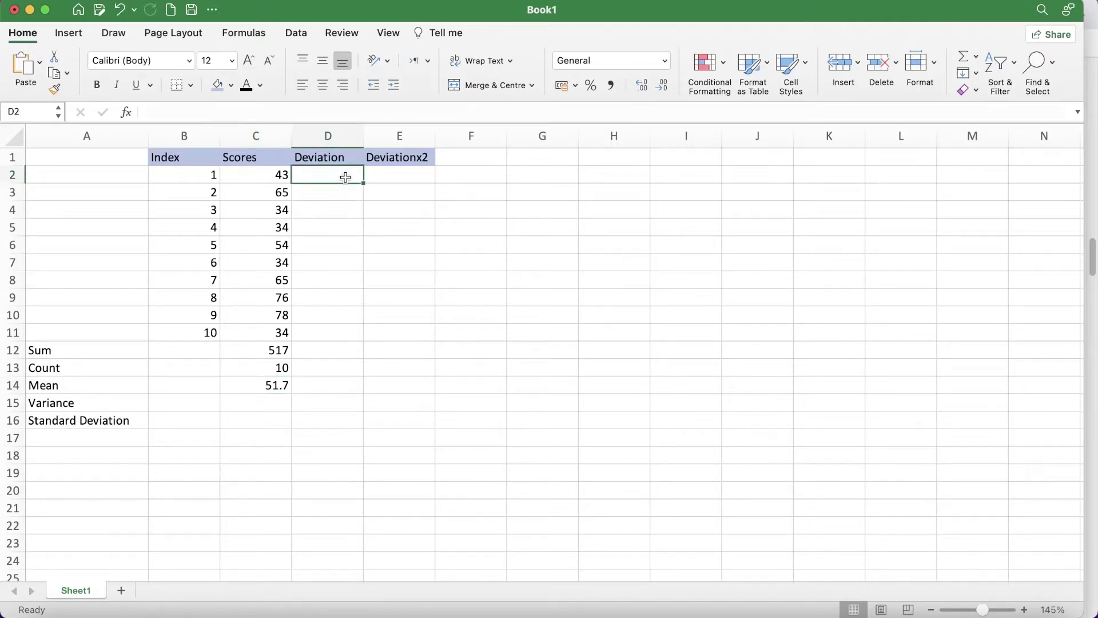
click(273, 175)
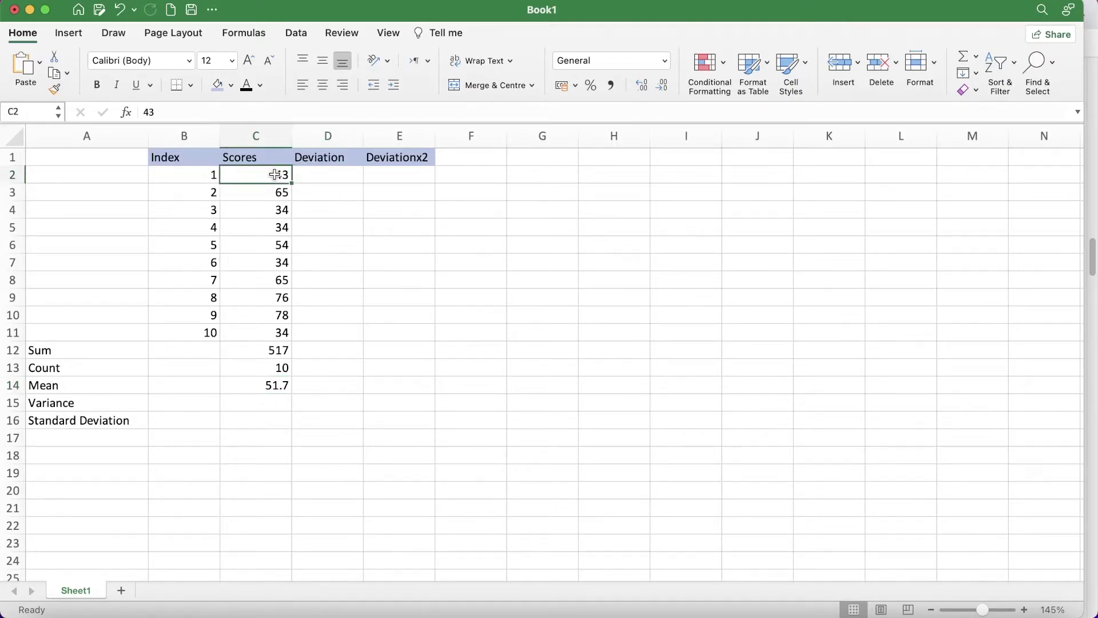
click(271, 388)
click(328, 174)
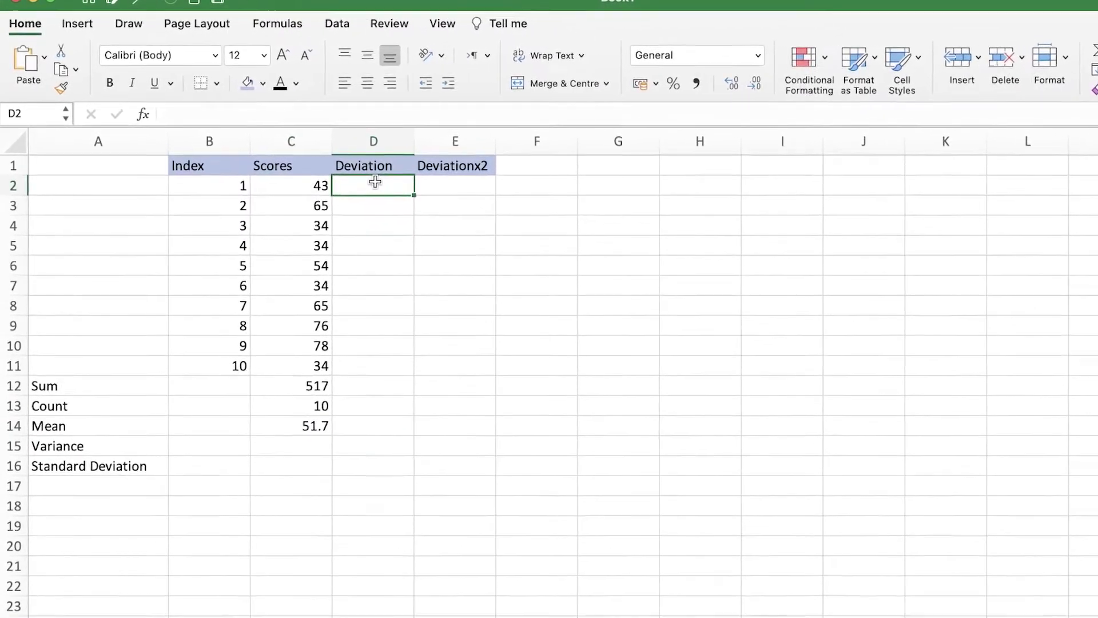
text(=)
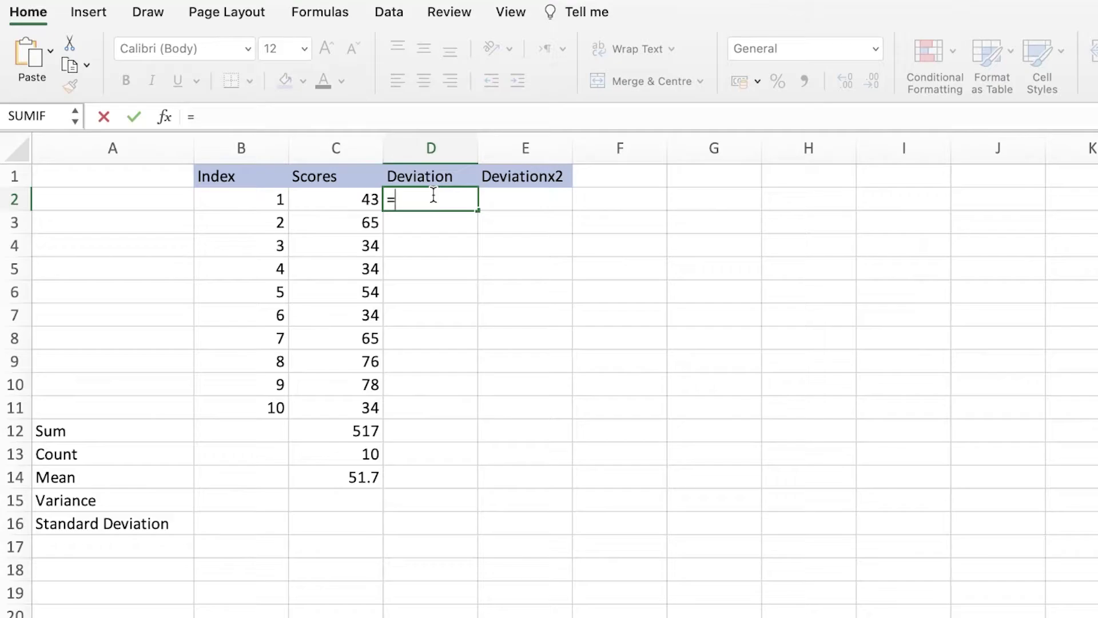
click(359, 199)
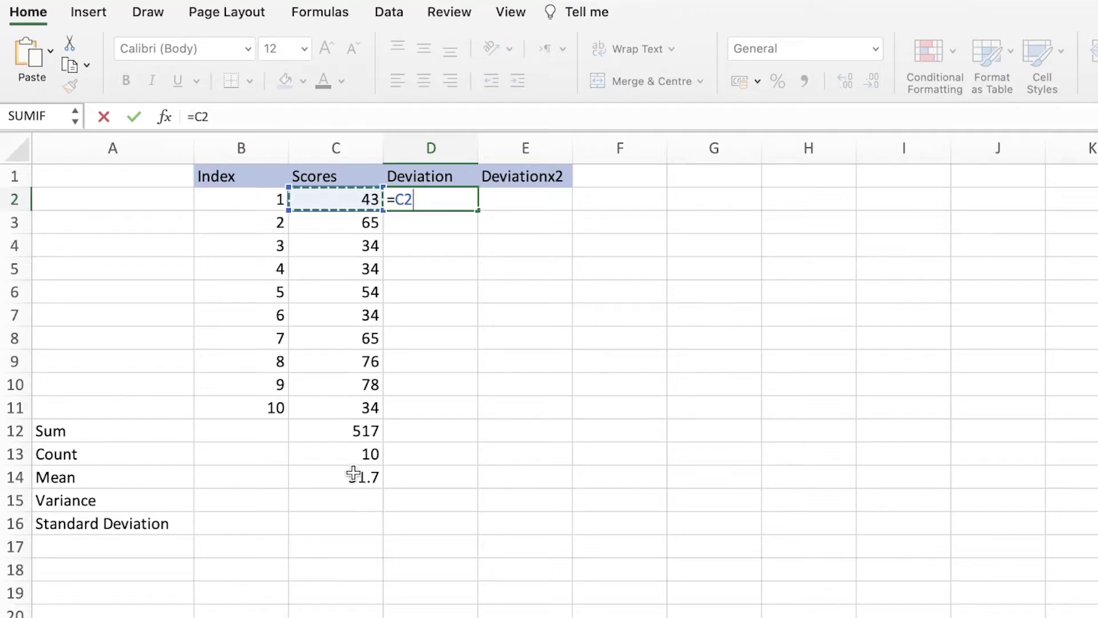
click(355, 476)
click(361, 202)
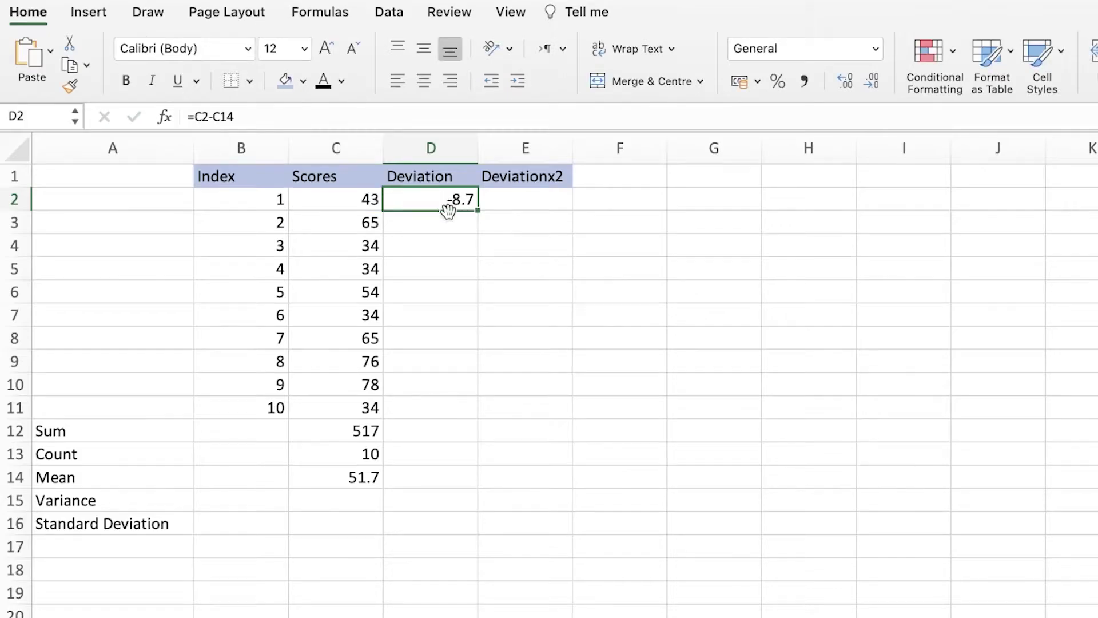
click(494, 265)
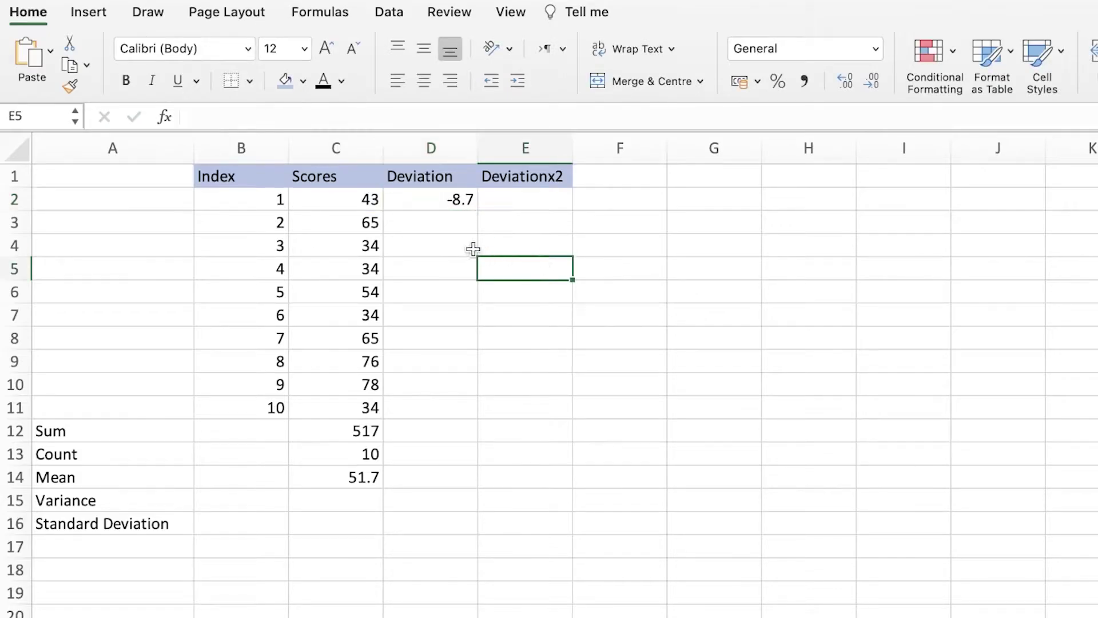
click(447, 203)
Calculate the second score's deviation from the mean in cell D3 with the formula =C3-C14.
click(438, 226)
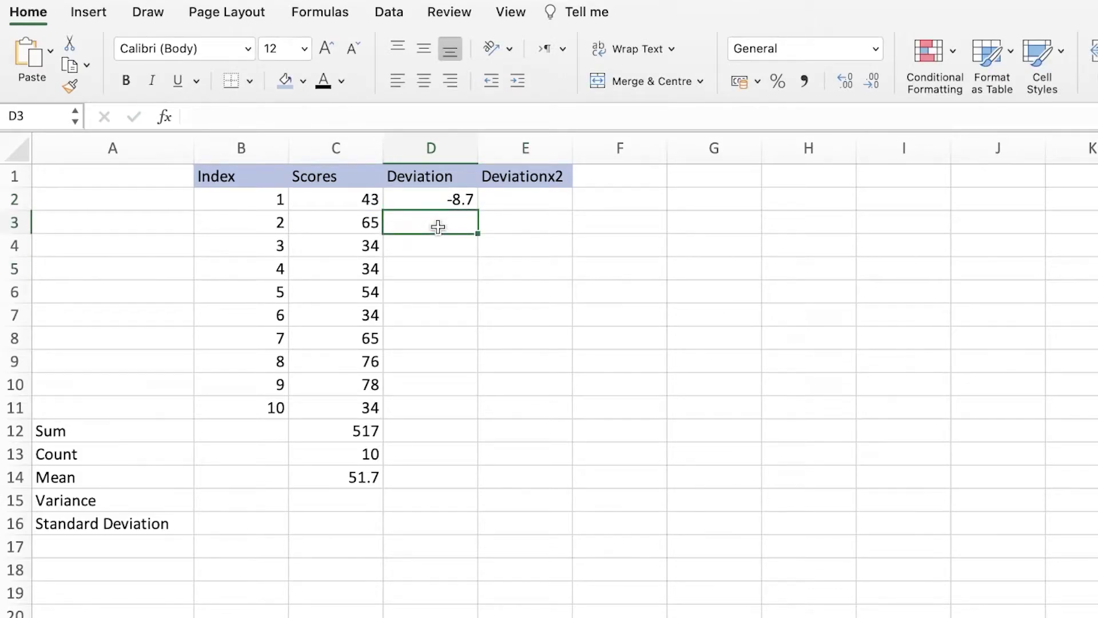
text(=)
click(355, 223)
text(-)
click(355, 477)
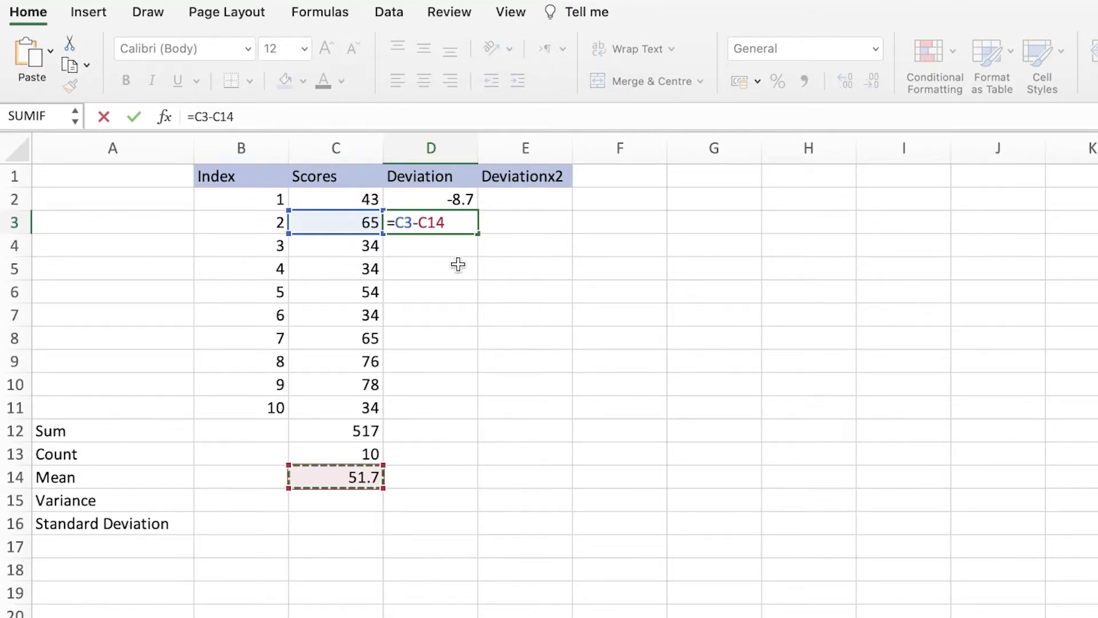
click(480, 323)
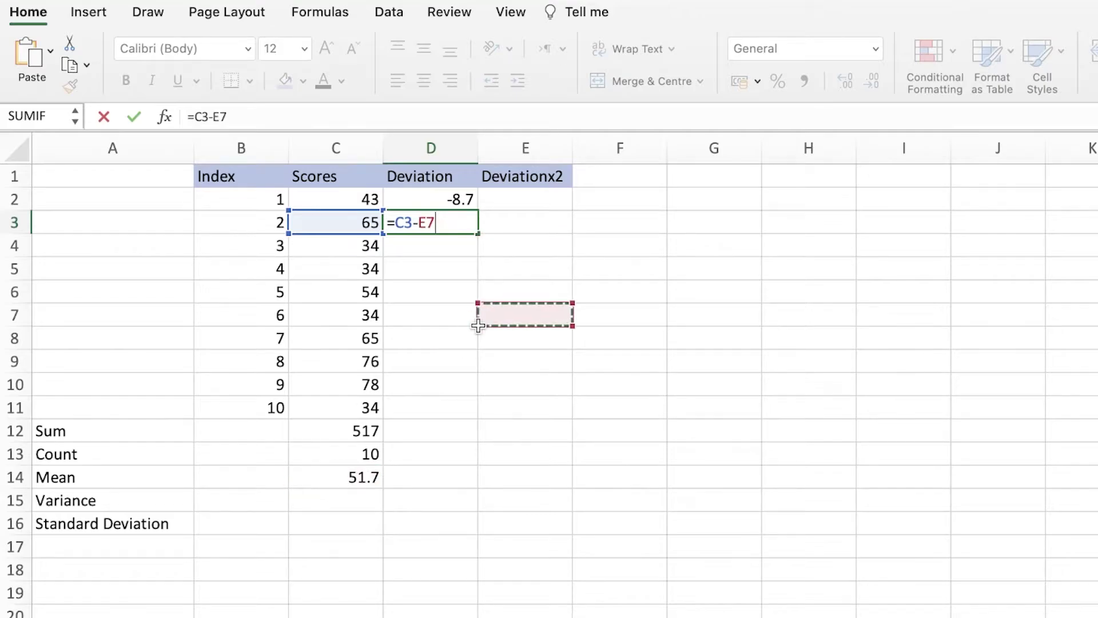
click(353, 483)
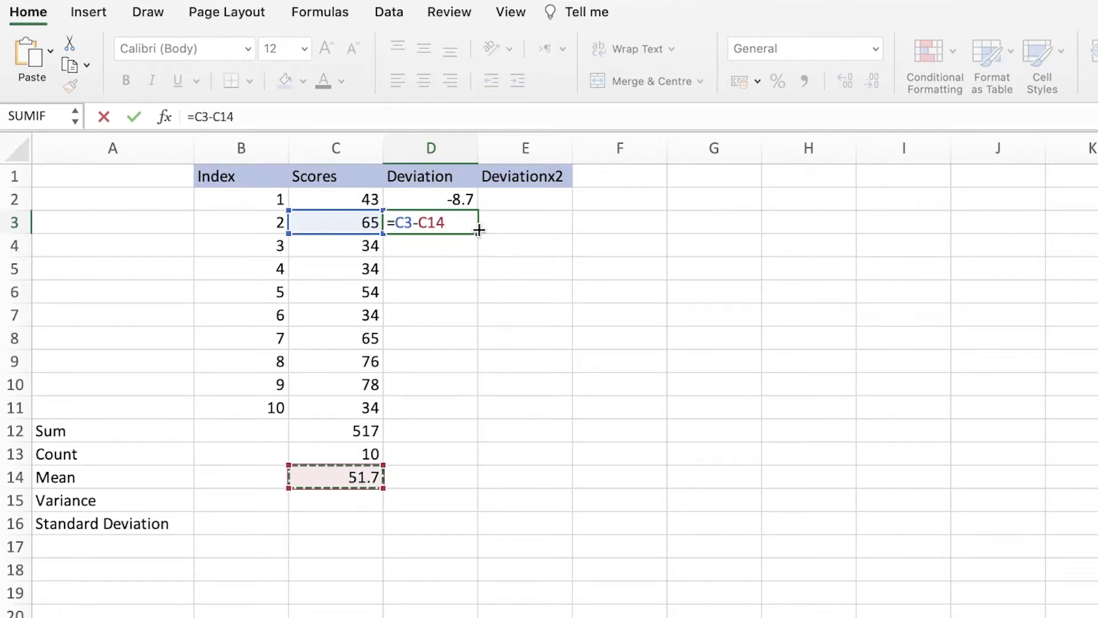
click(466, 291)
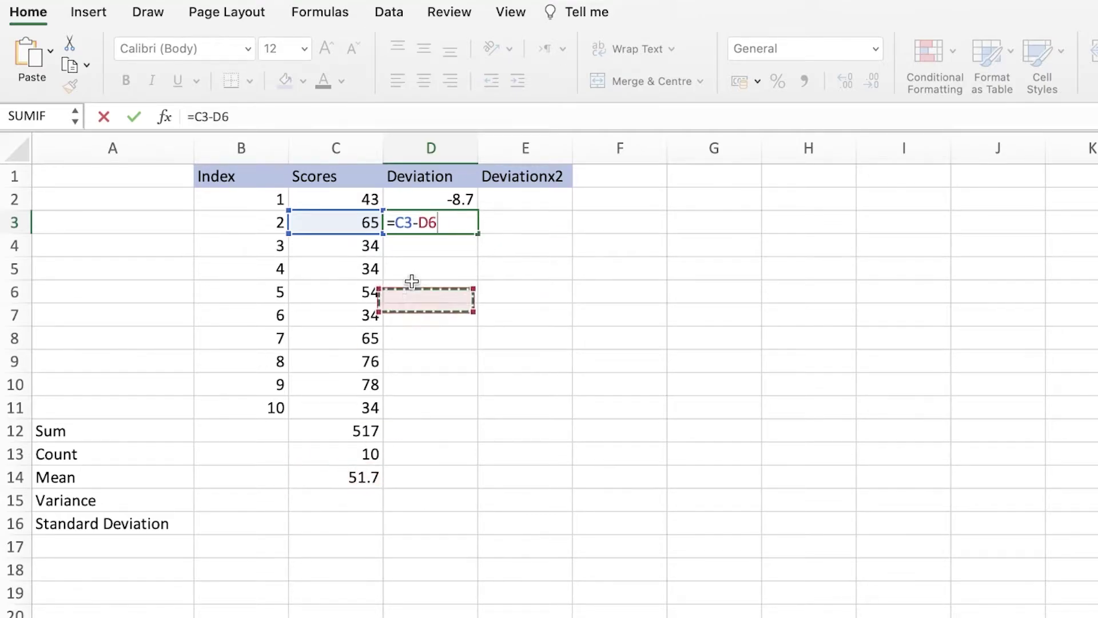
click(340, 450)
click(340, 416)
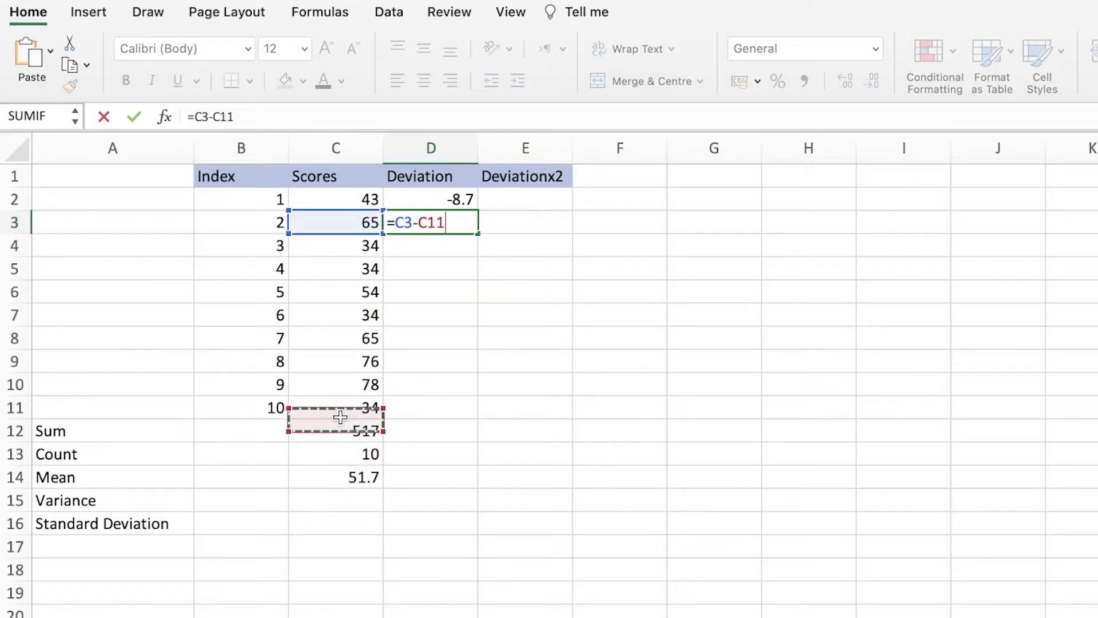
click(350, 473)
key(Return)
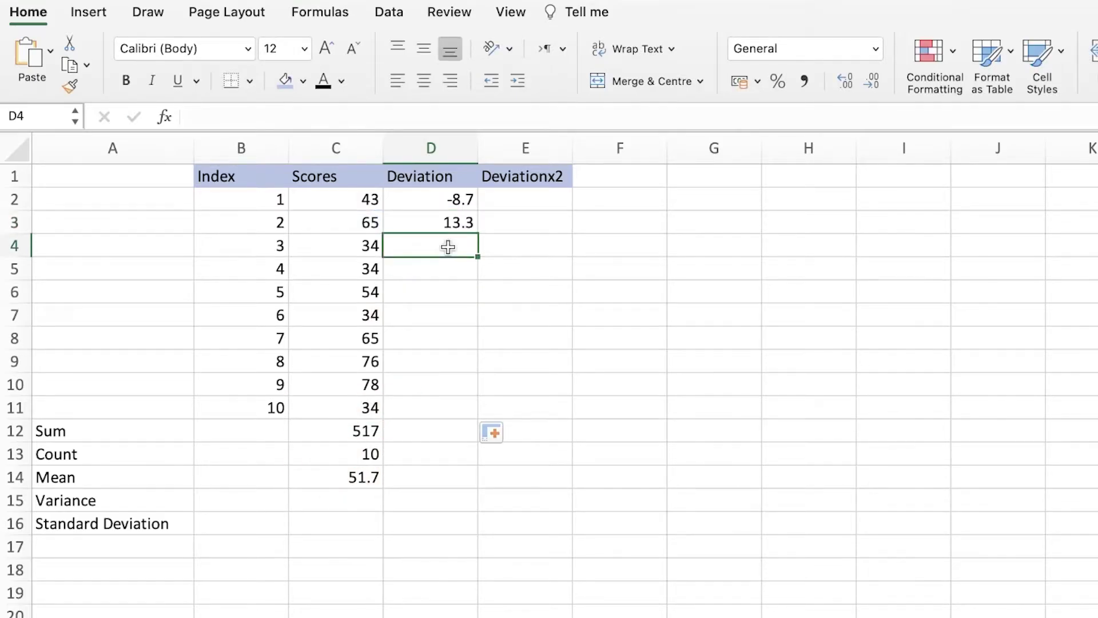
Calculate the remaining scores' deviations from the mean in D4:D11, beginning with the formula =C4-C14 in D4.
text(=)
click(350, 249)
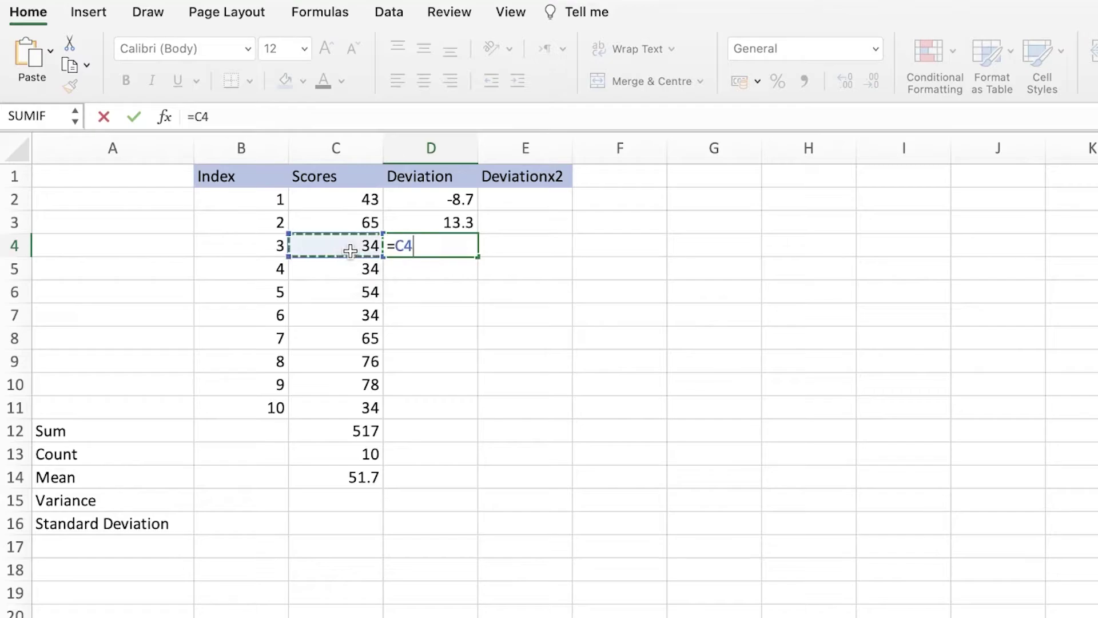
text(-)
click(350, 477)
key(ctrl+Return)
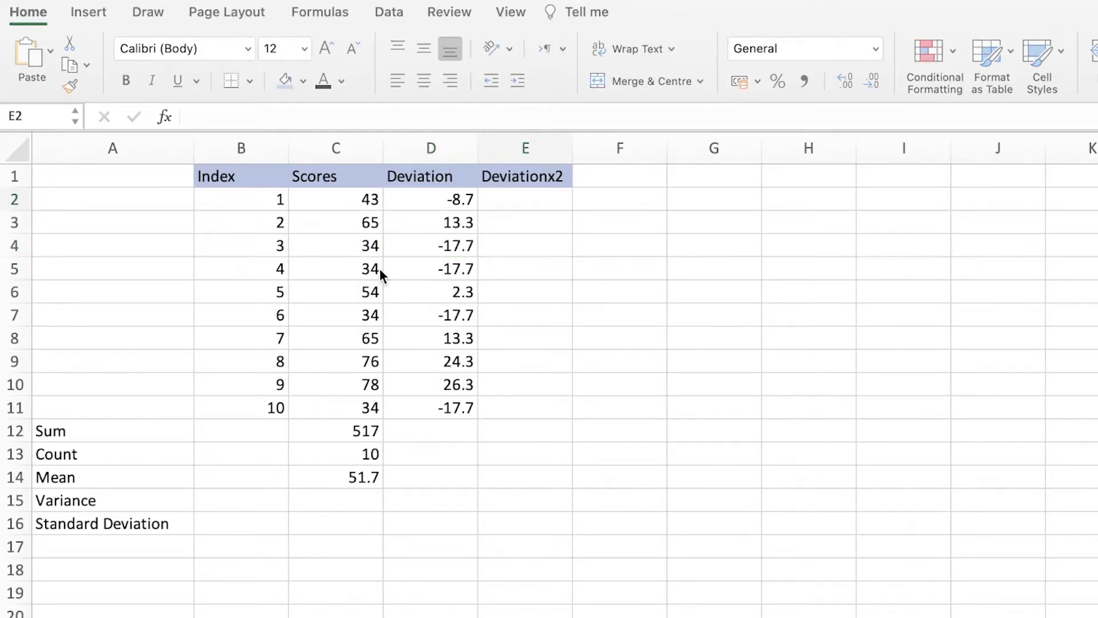
click(416, 432)
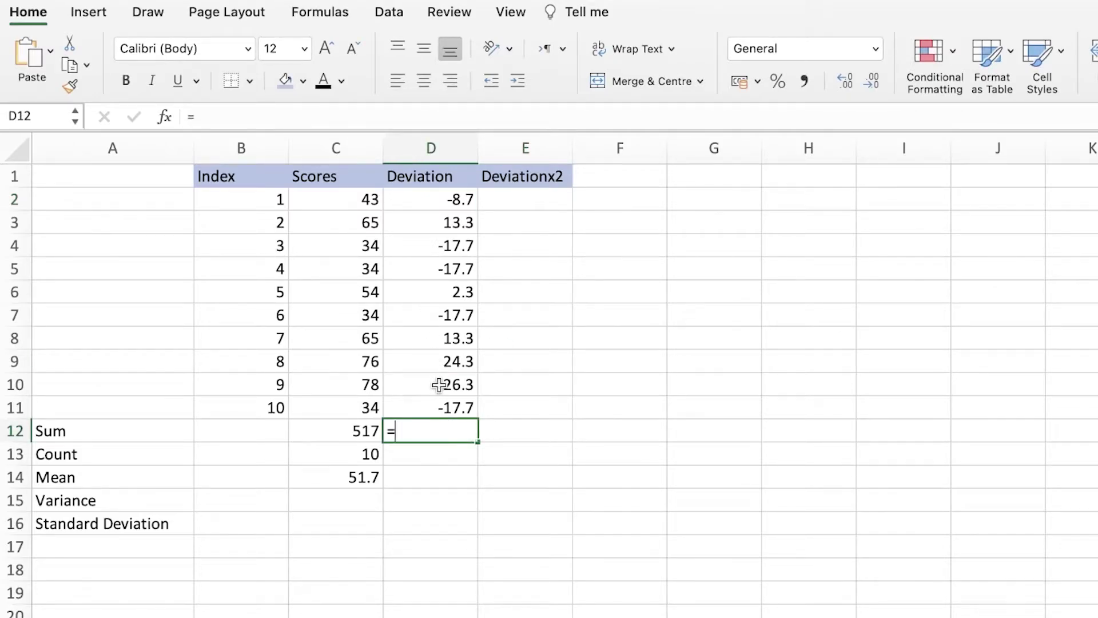
text(=sum()
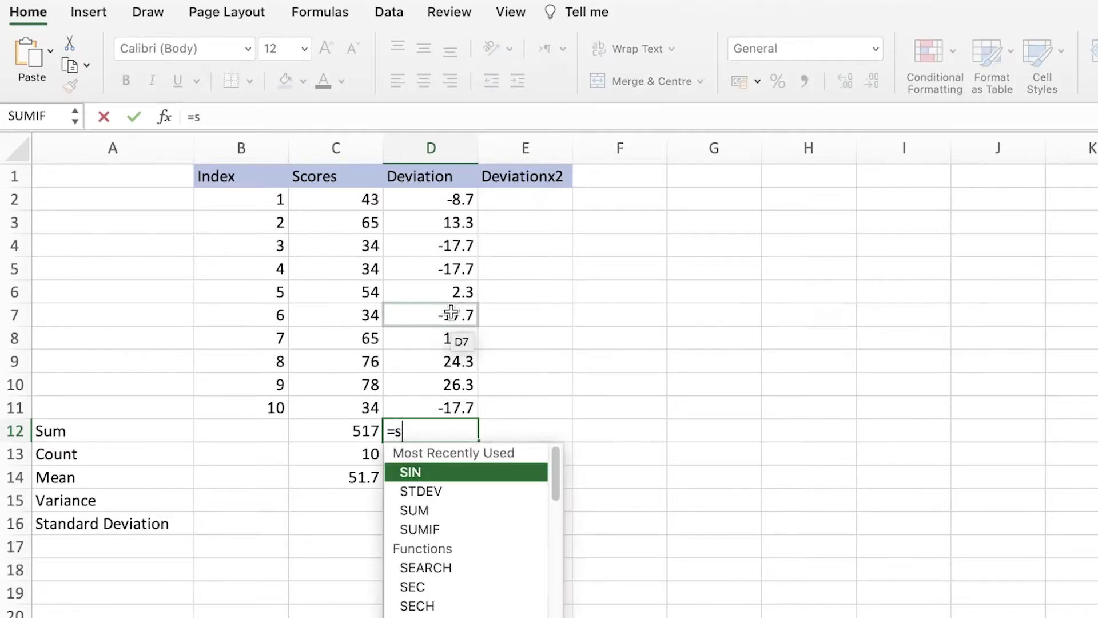
drag(437, 200, 436, 421)
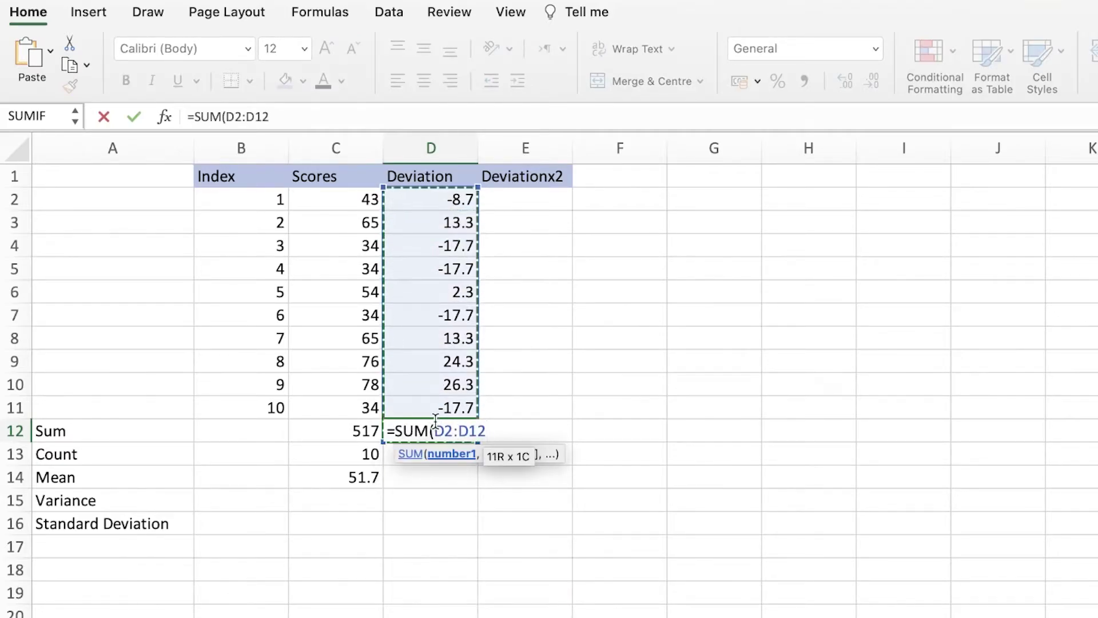
key(Return)
double_click(454, 439)
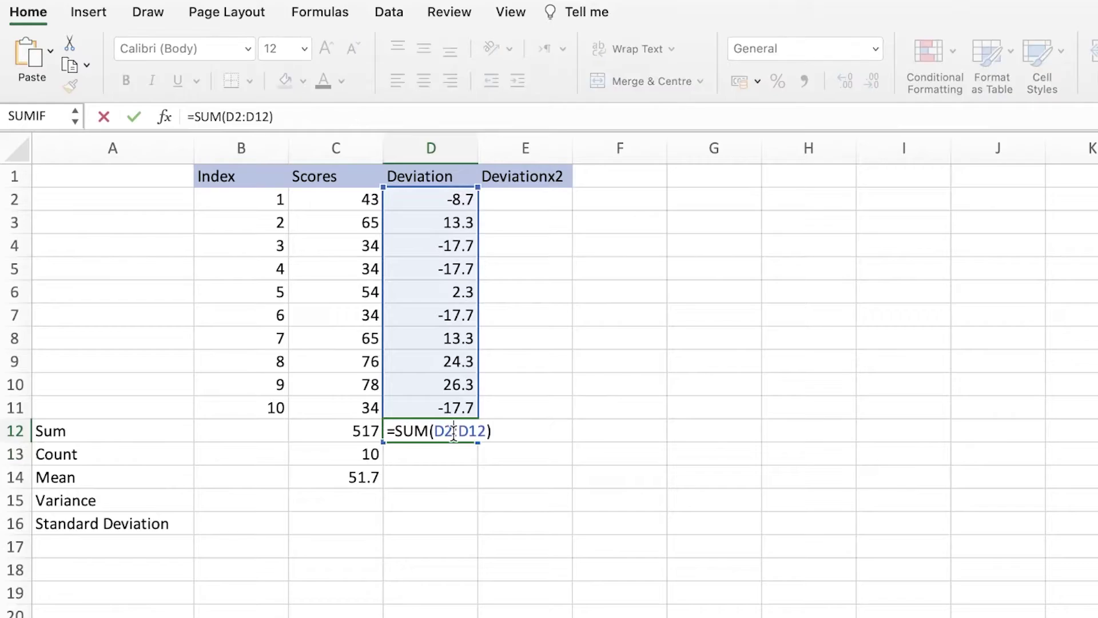
triple_click(470, 433)
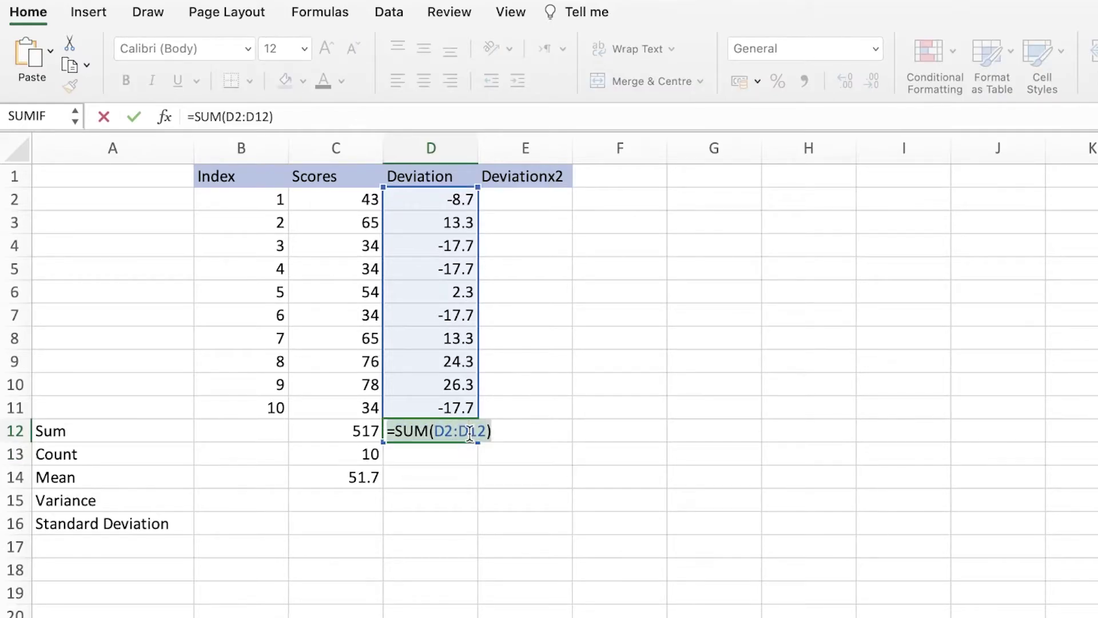
key(BackSpace)
click(384, 564)
Total the deviations in cell D12 with the formula =SUM(D2:D11) and widen columns D and E.
click(335, 436)
drag(366, 437, 403, 440)
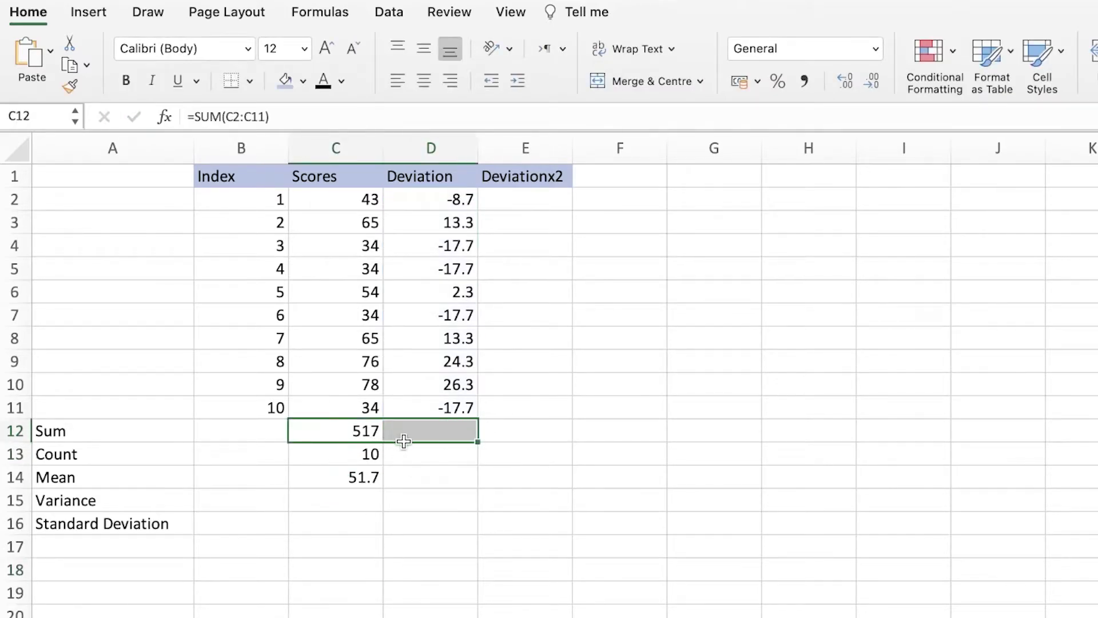
key(Tab)
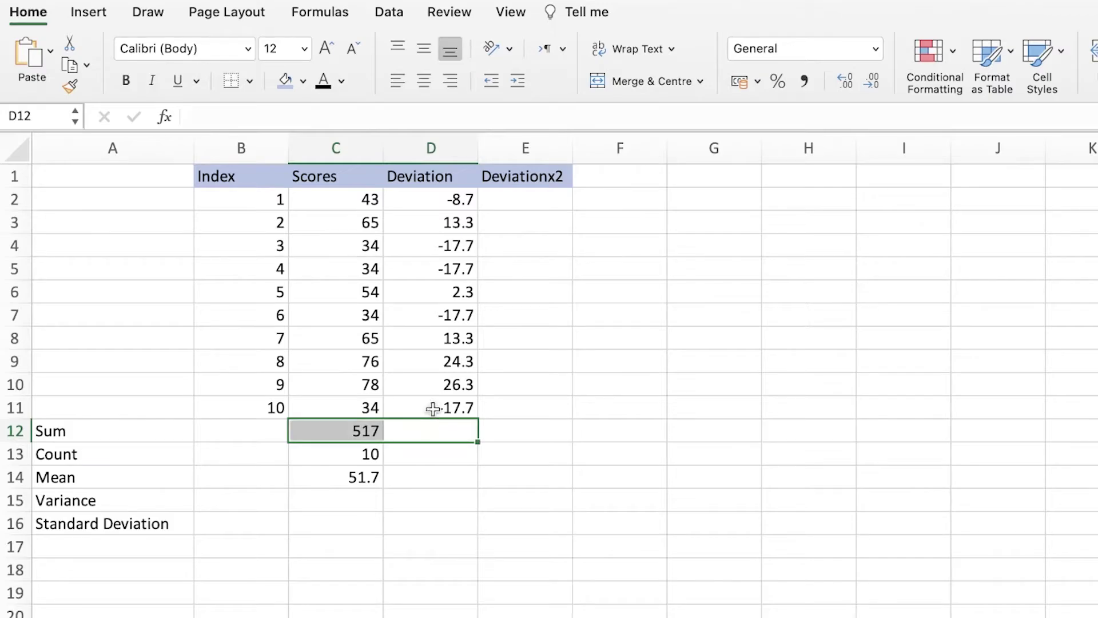
click(459, 195)
click(432, 434)
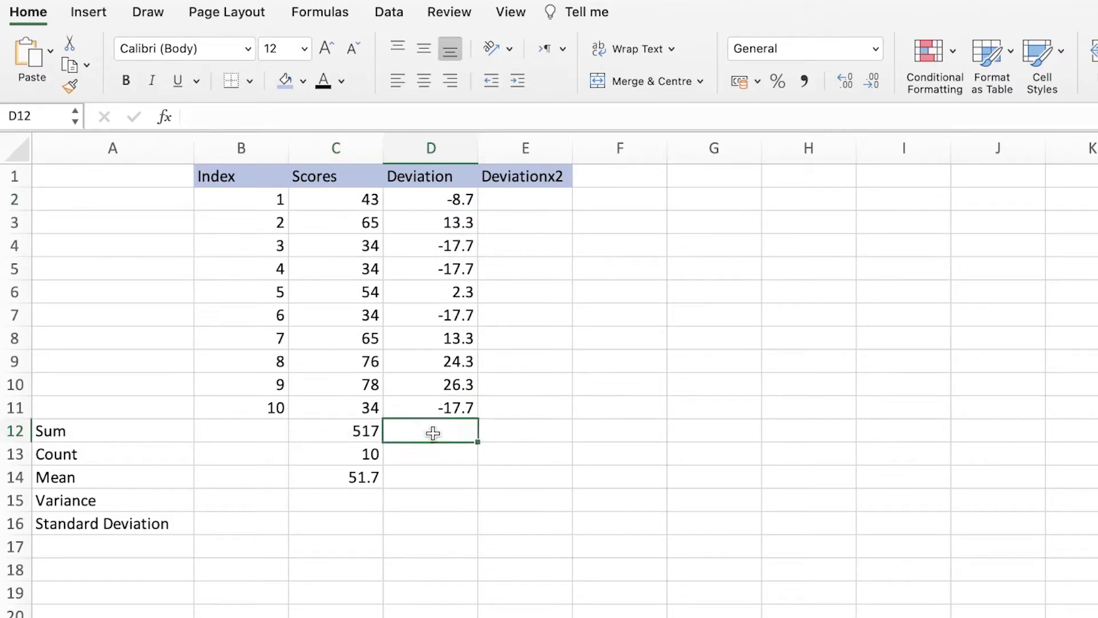
text(=s)
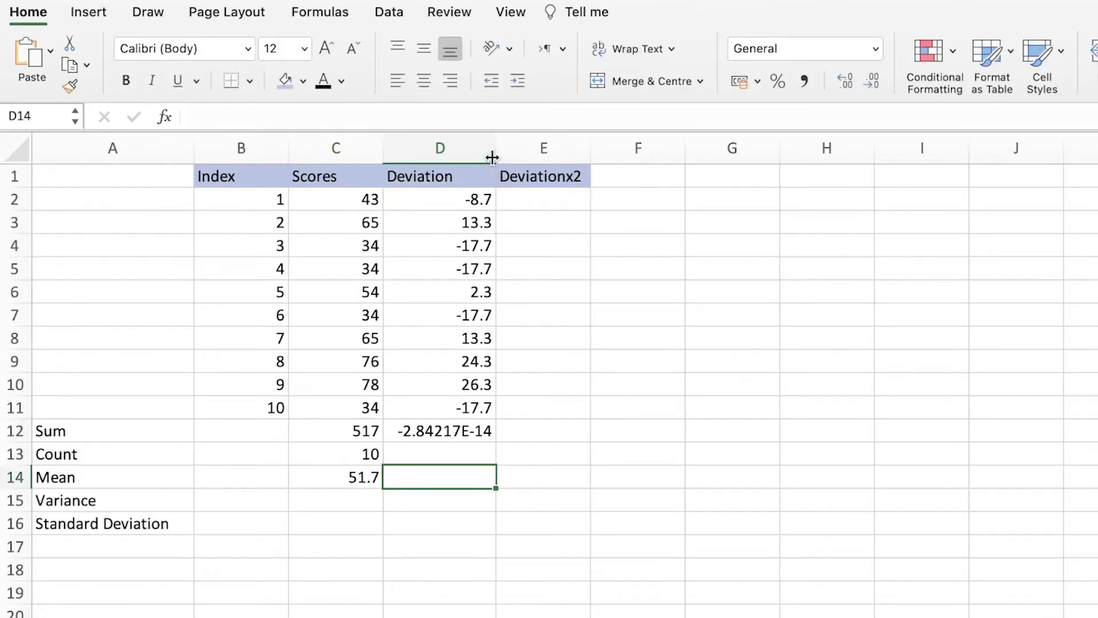
drag(496, 149, 516, 150)
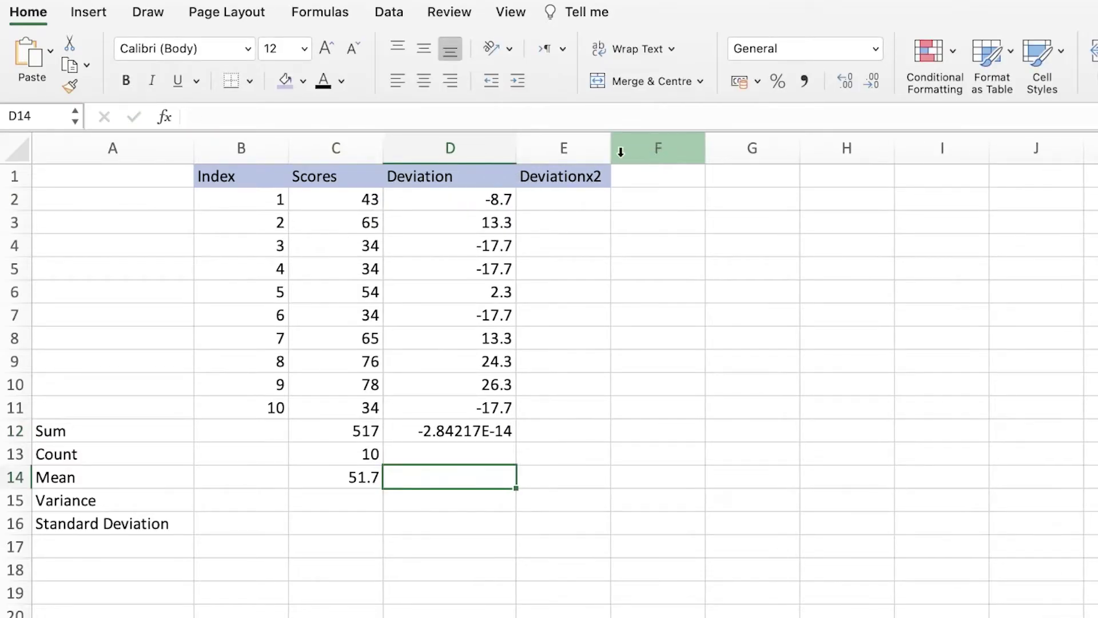
drag(611, 148, 713, 146)
Square the first score's deviation in cell E2 with the formula =D2^2.
click(549, 201)
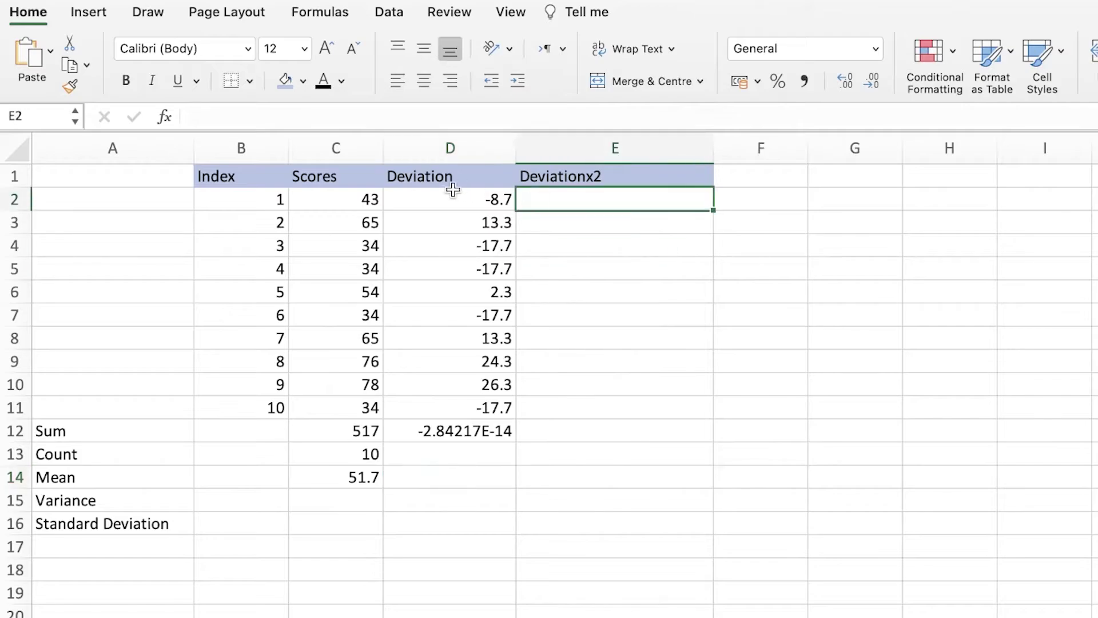
click(460, 195)
click(565, 194)
text(=)
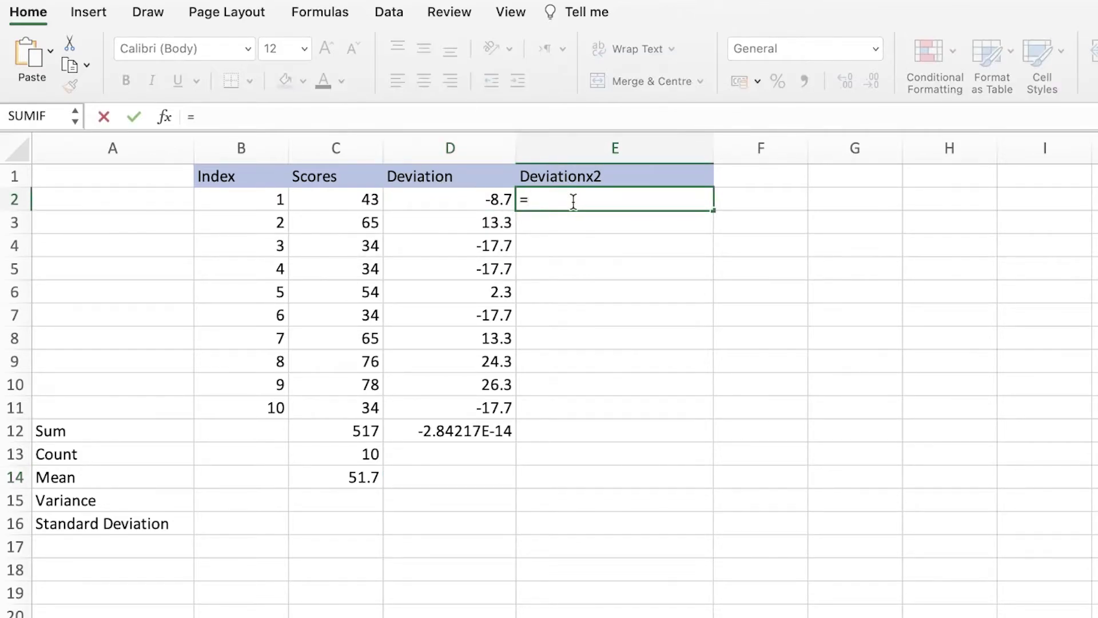
click(449, 203)
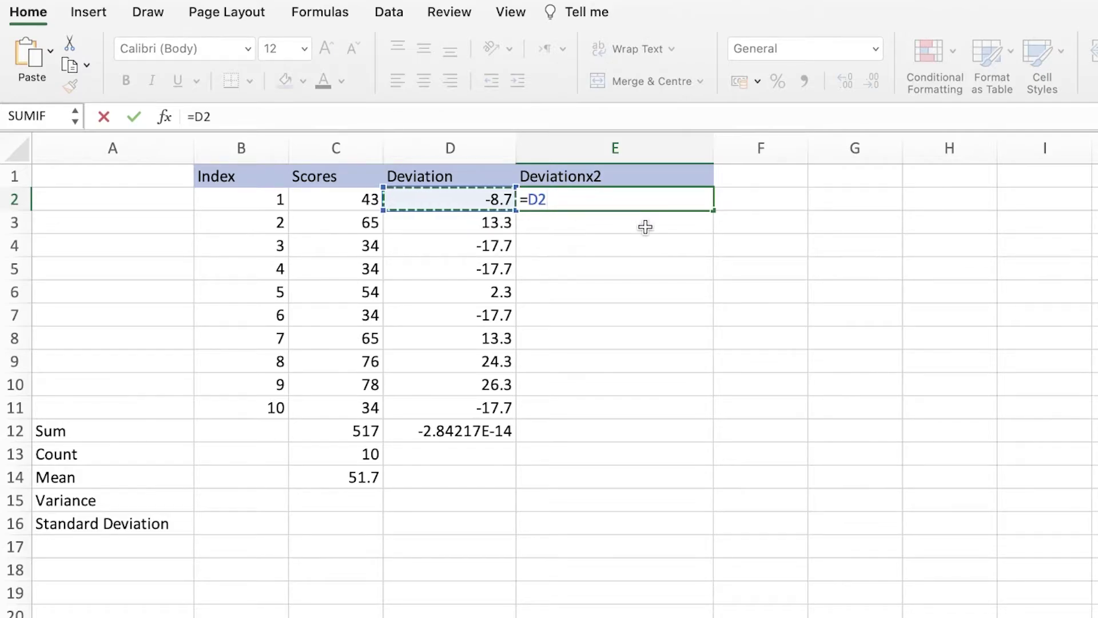
text(^)
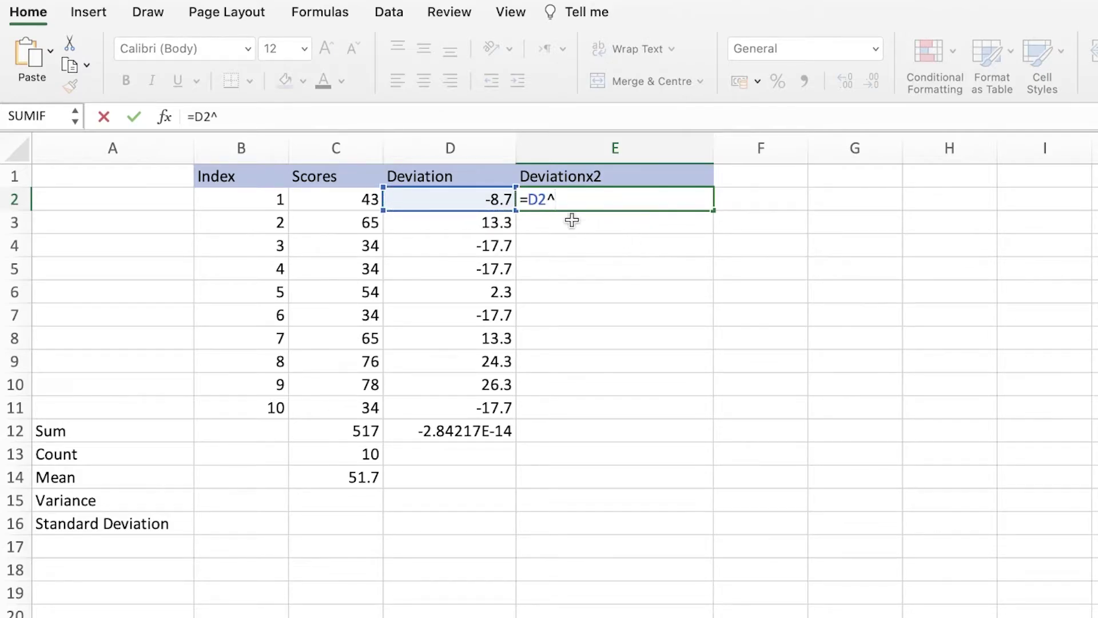
text(2)
key(Return)
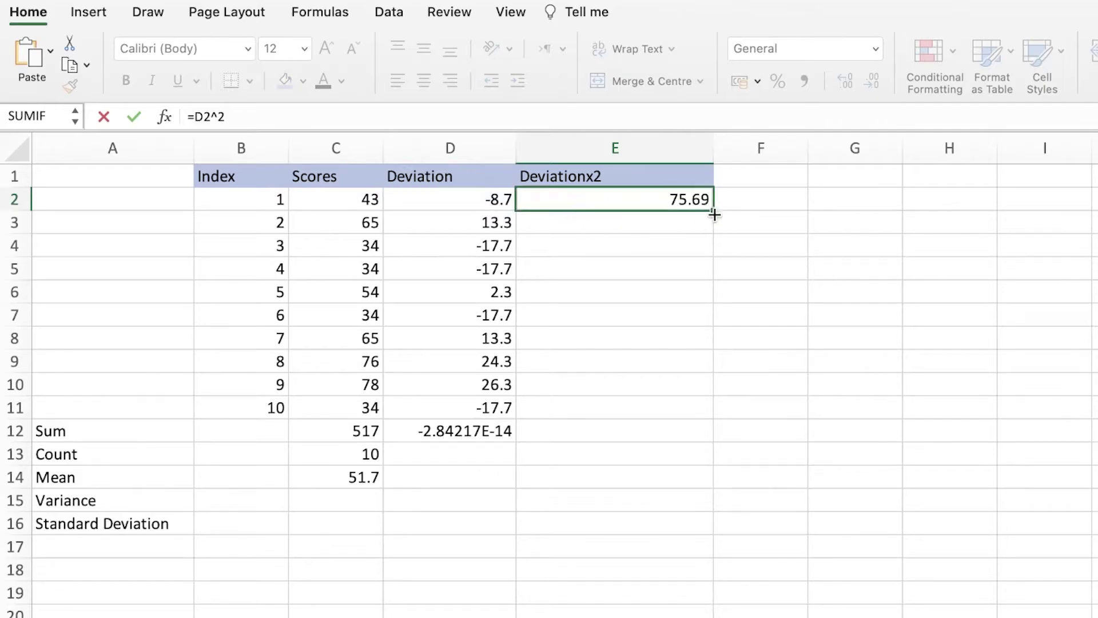
Fill the squaring formula from E2 down through E12 for the remaining deviations.
drag(714, 214, 700, 435)
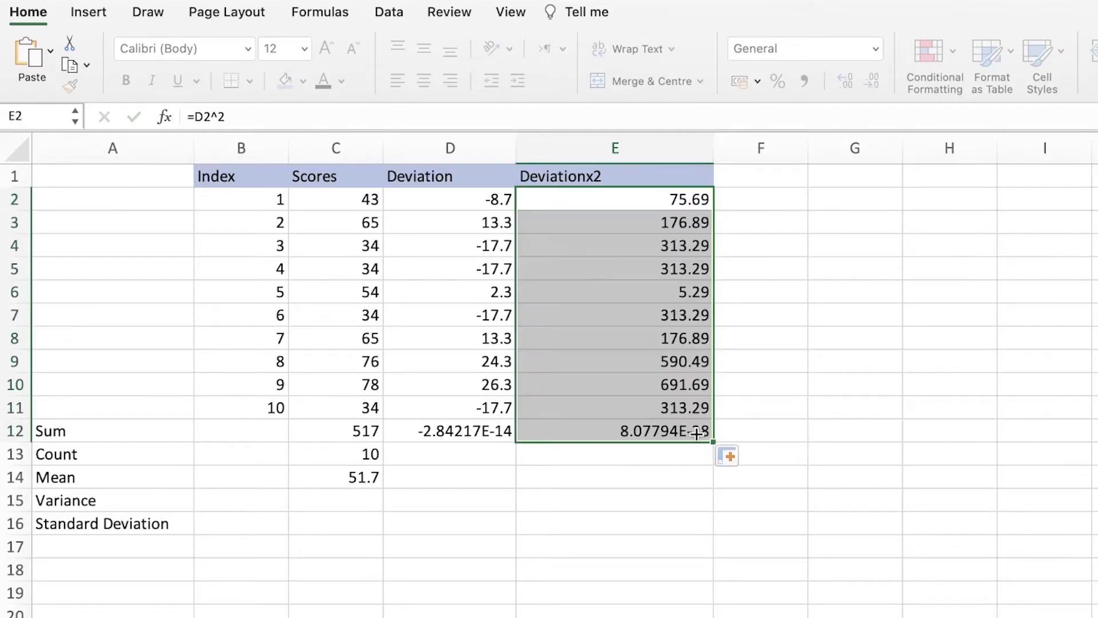
click(834, 333)
click(597, 220)
click(764, 276)
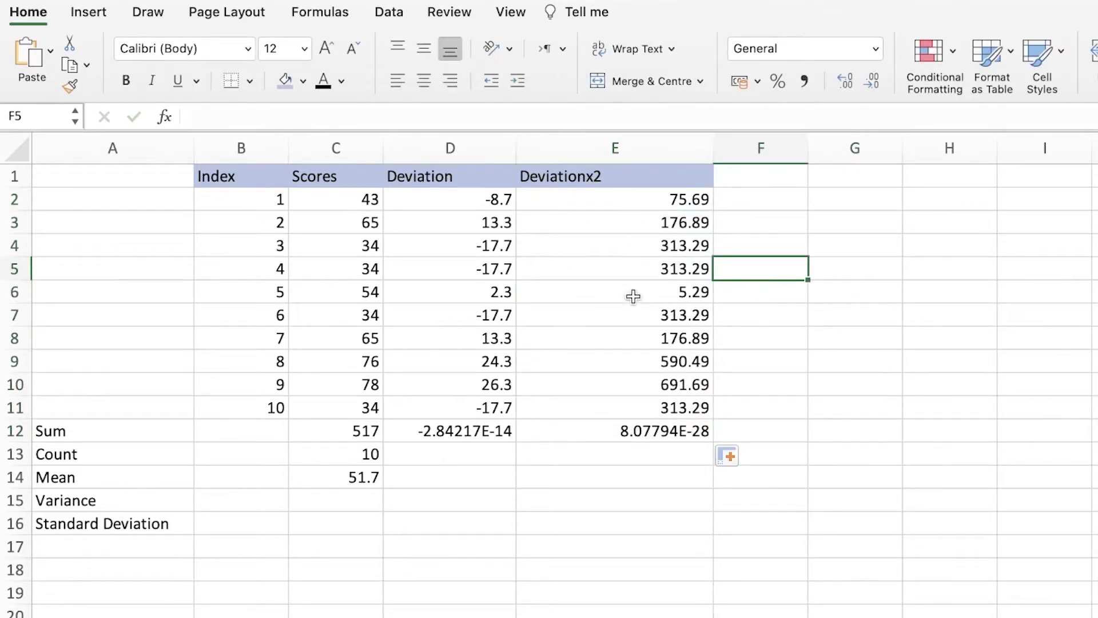
Total the squared deviations in cell E12 with the formula =SUM(E2:E11) and shade D12:E12 light orange.
scroll(520, 440, down, 1)
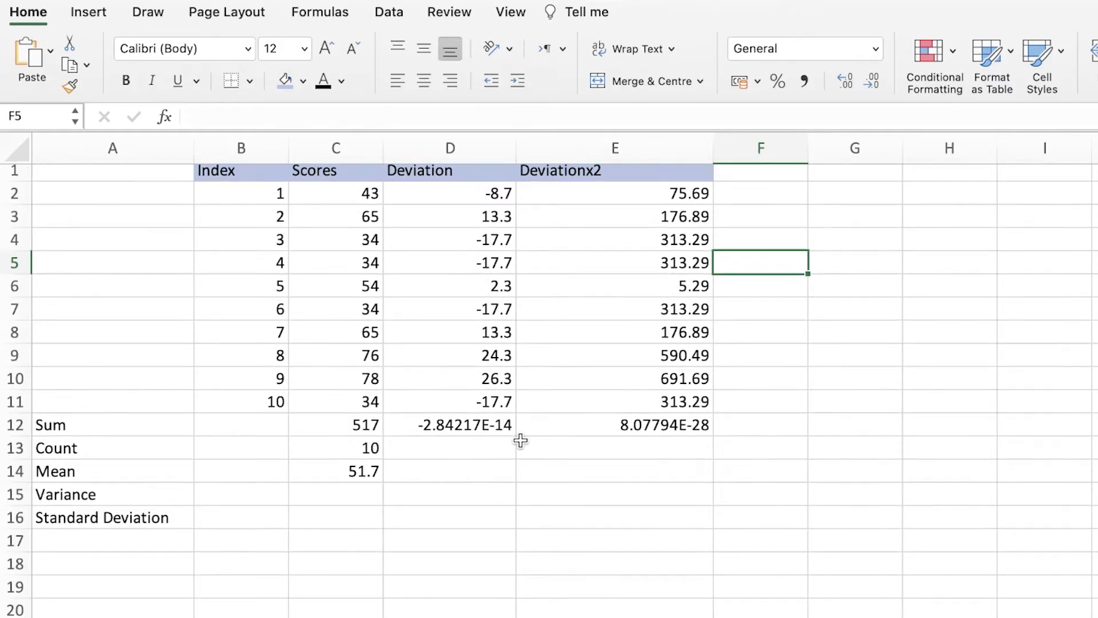
click(521, 440)
click(480, 260)
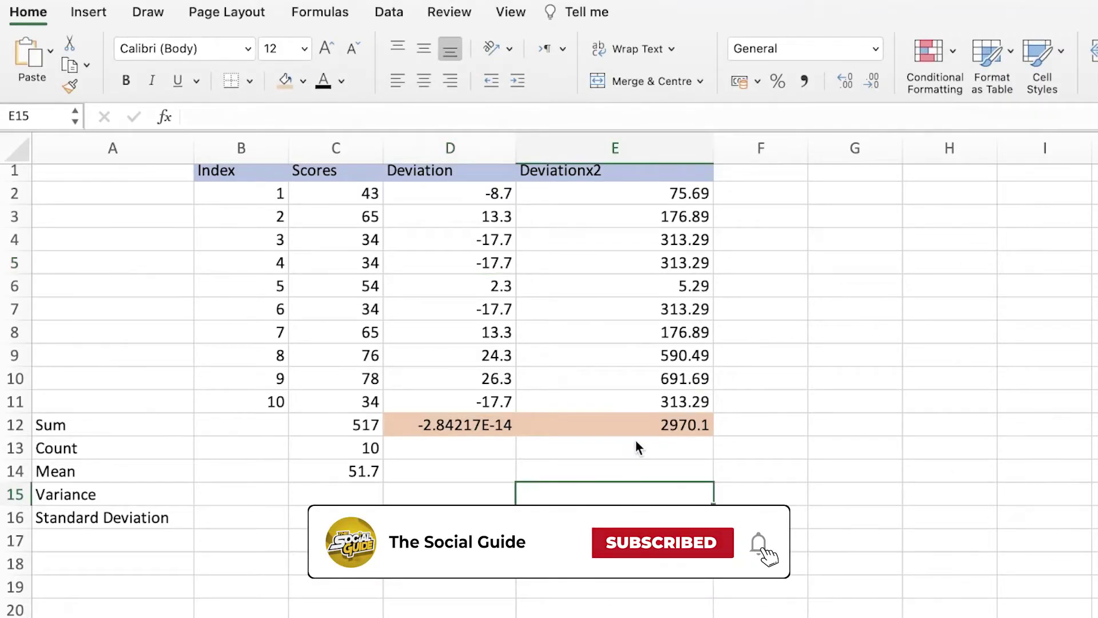
Widen column E to about 37.67 and check the sum formulas in D12 and E12.
click(635, 429)
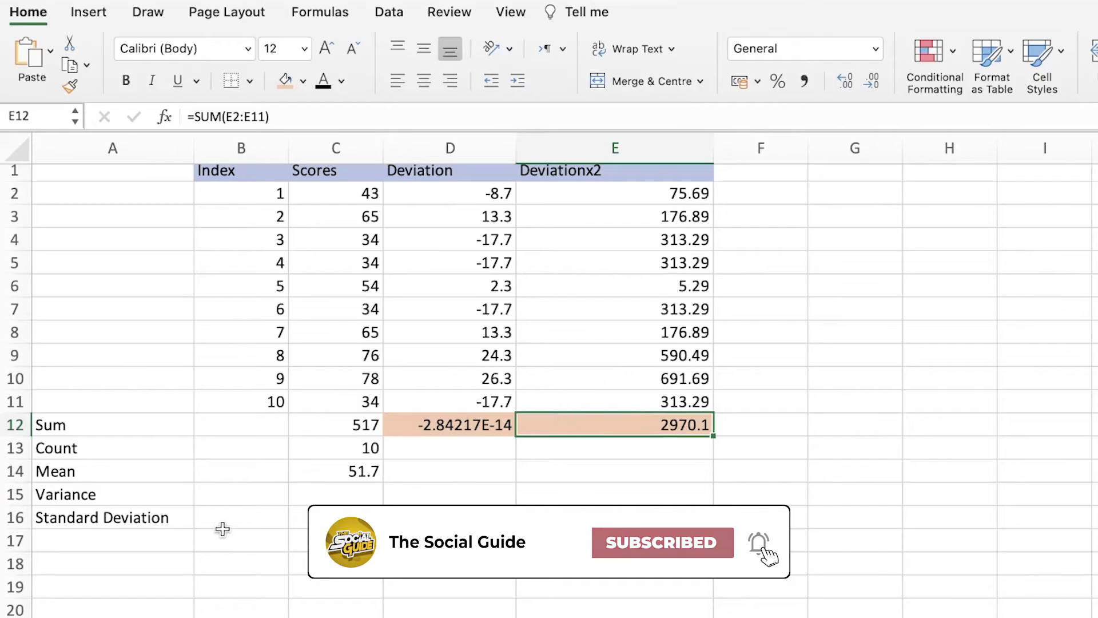
click(206, 493)
click(551, 493)
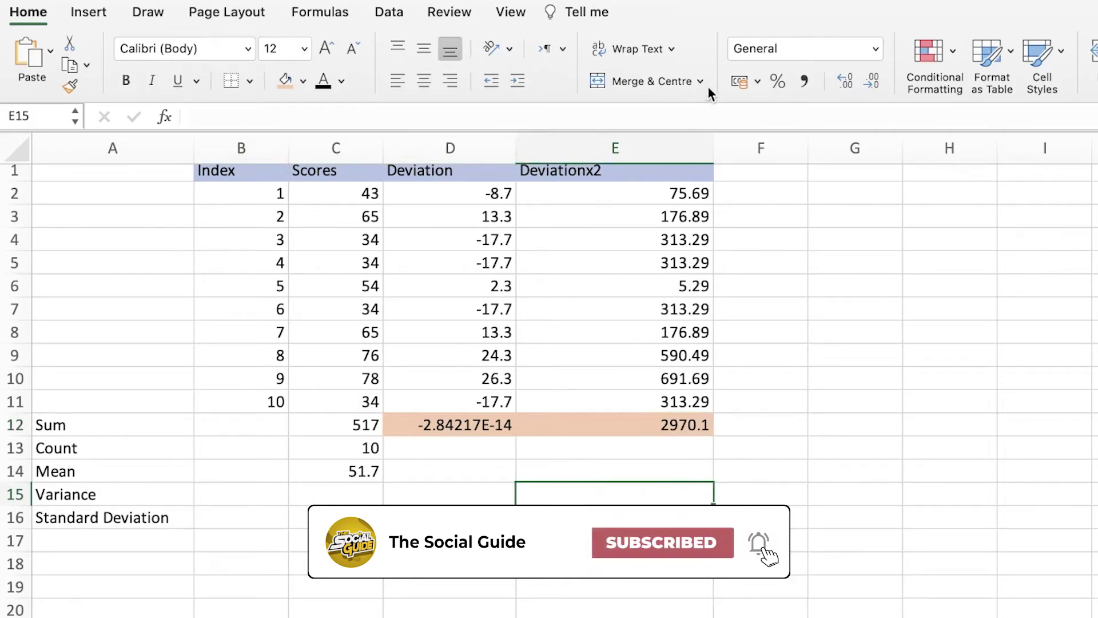
drag(707, 146, 853, 147)
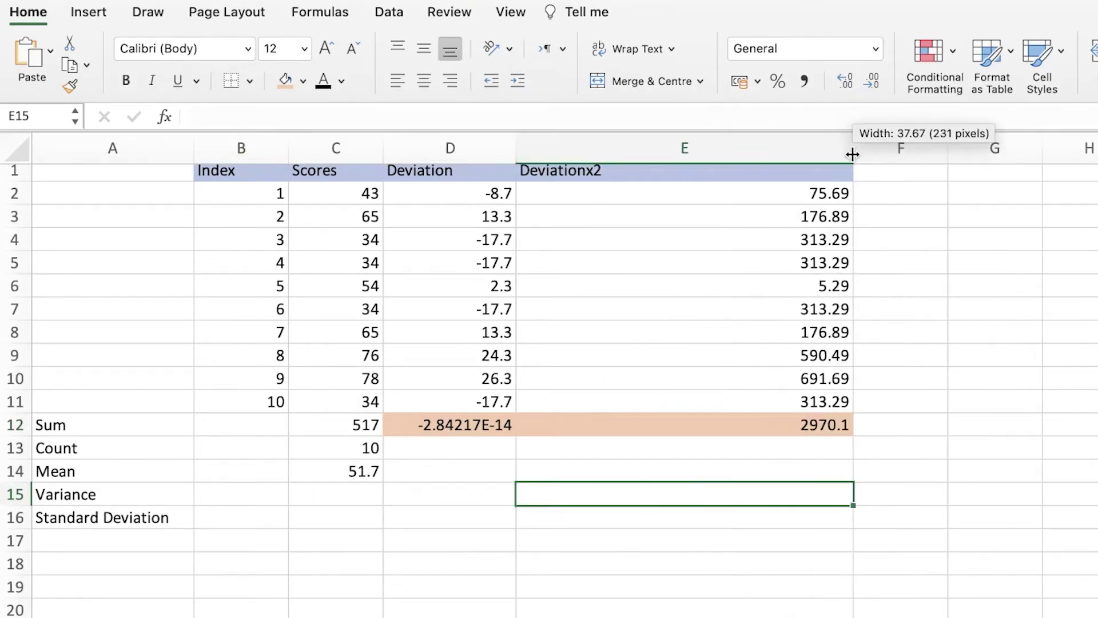
click(449, 426)
click(614, 424)
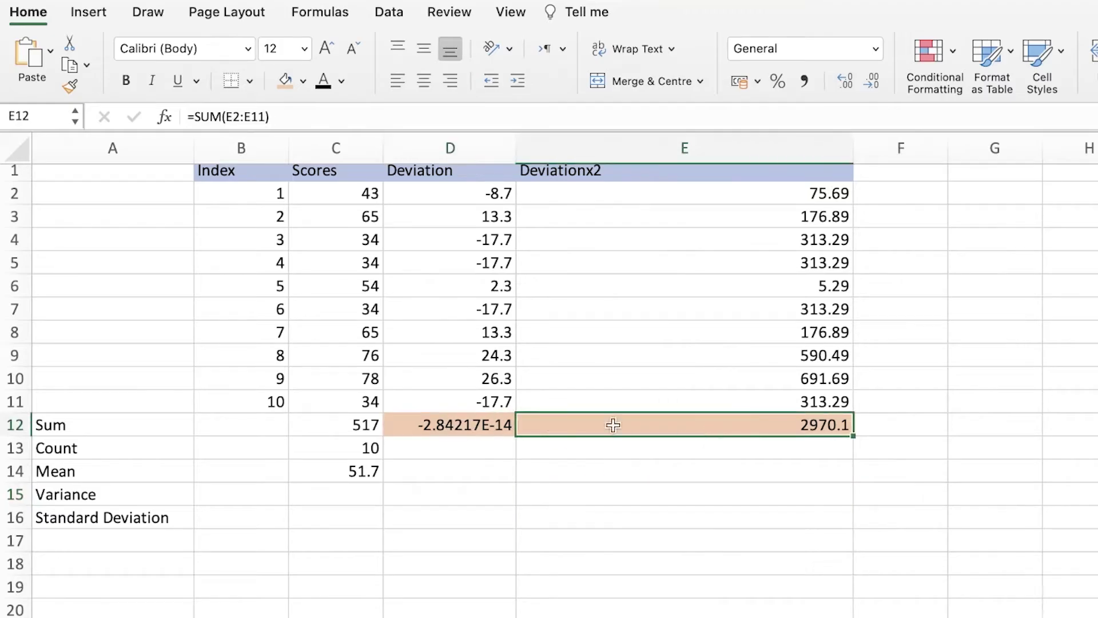
click(474, 422)
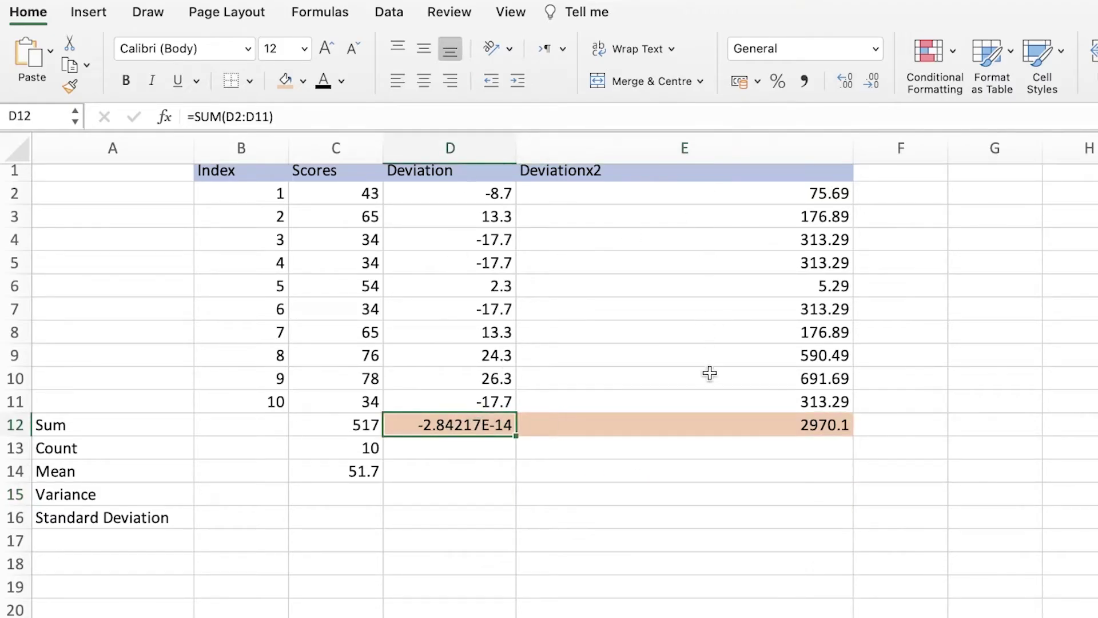
click(696, 441)
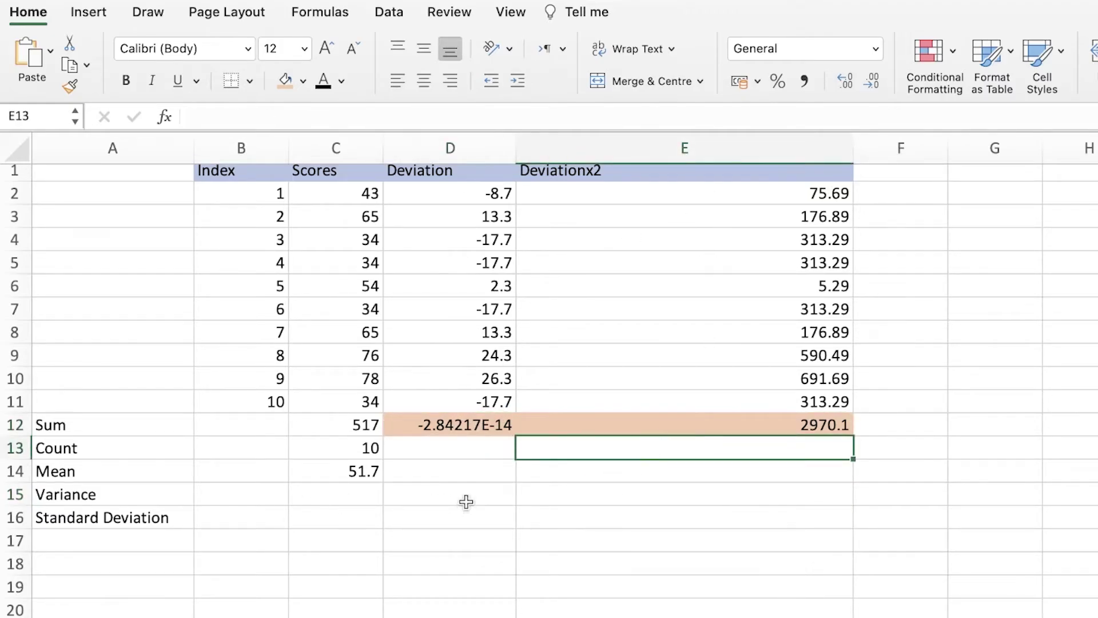
Calculate the variance in cell E15 with the formula =E12/C13-1.
click(592, 492)
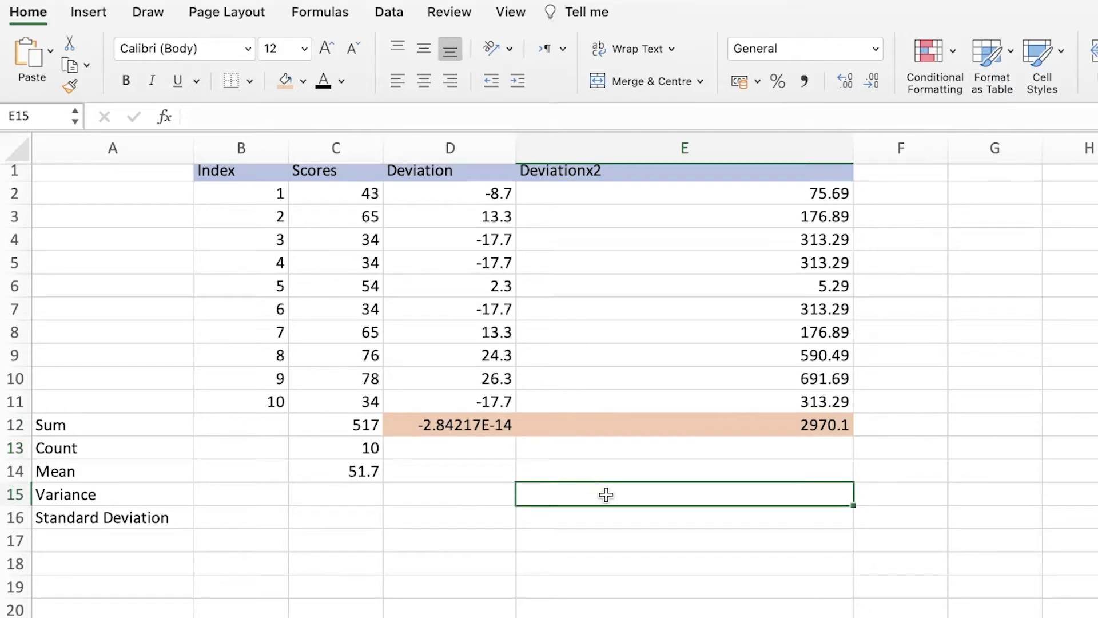
text(=)
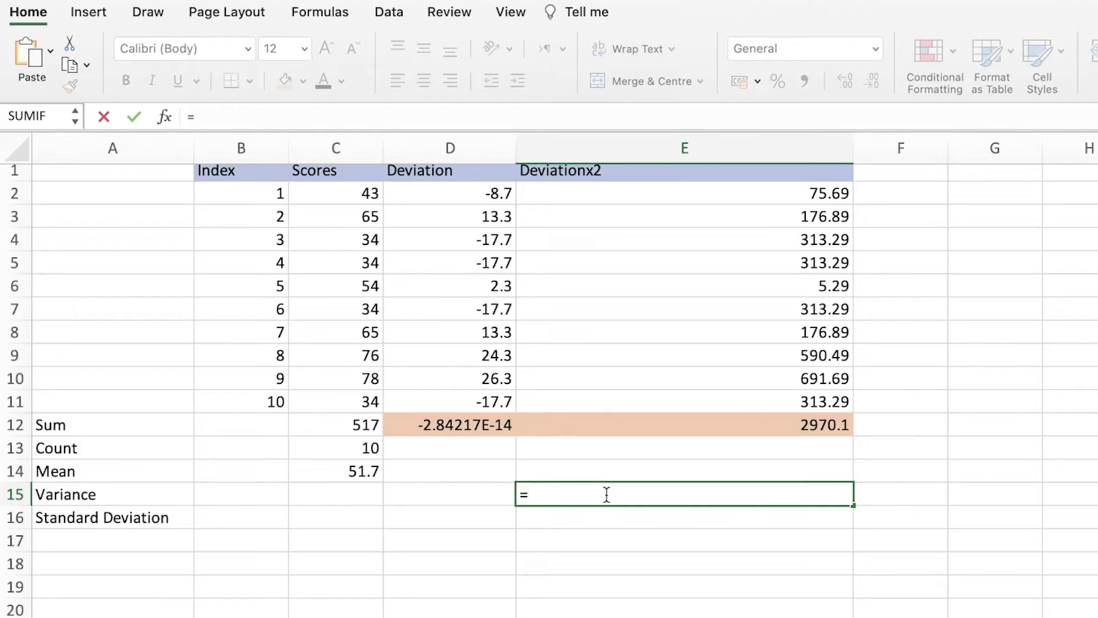
click(621, 426)
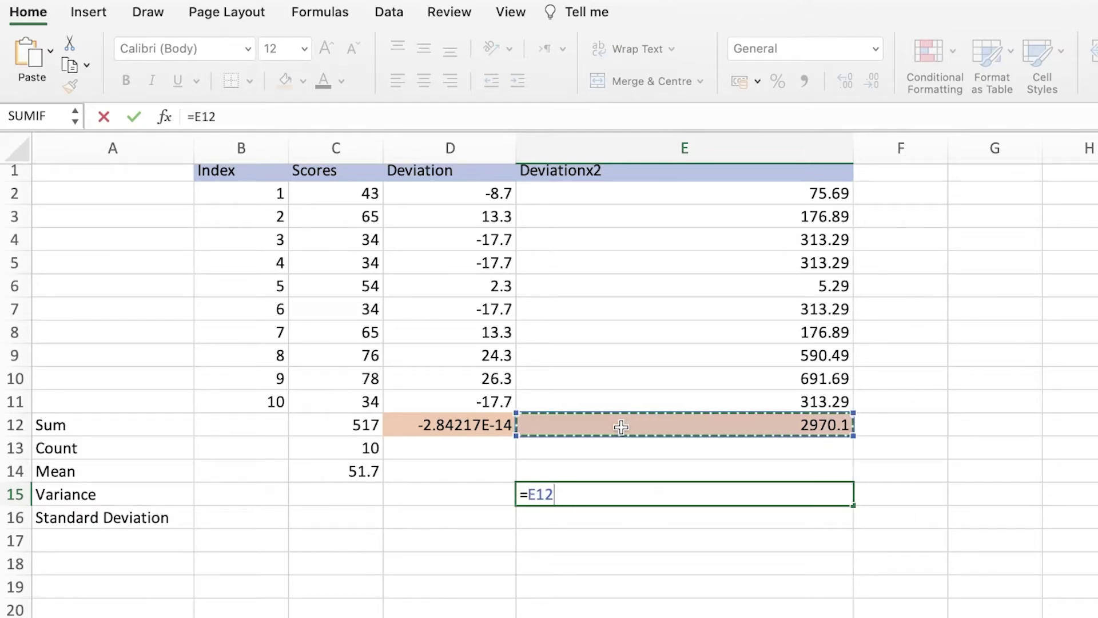
text(/)
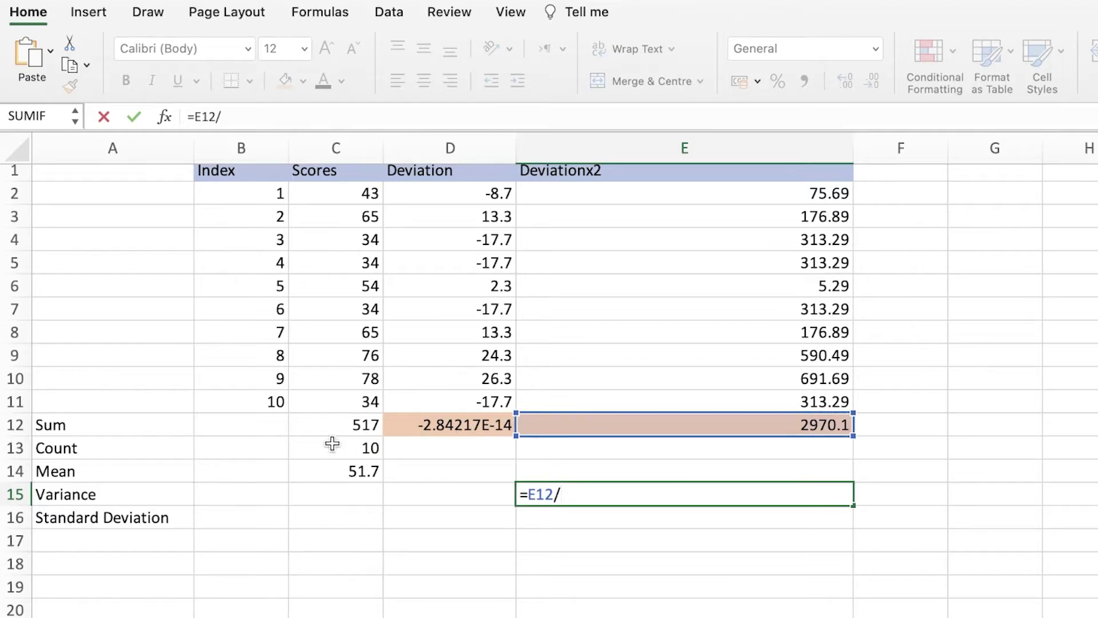
click(311, 452)
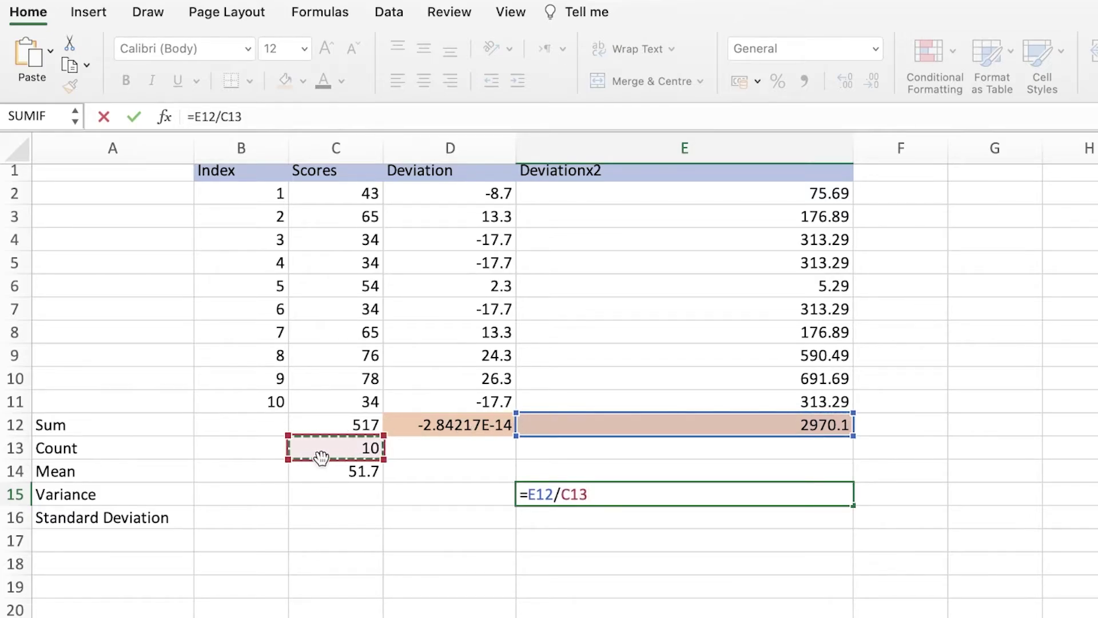
text(-1)
key(ctrl+Return)
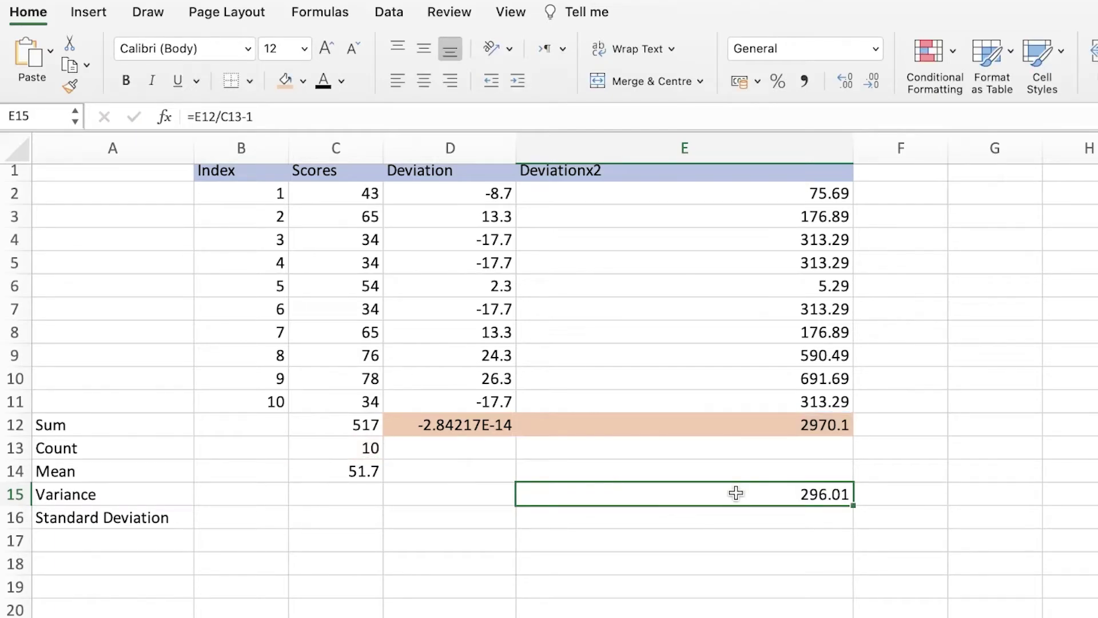
Put parentheses around the count reference in E15's variance formula, making it =E12/(C13)-1.
double_click(736, 493)
click(584, 495)
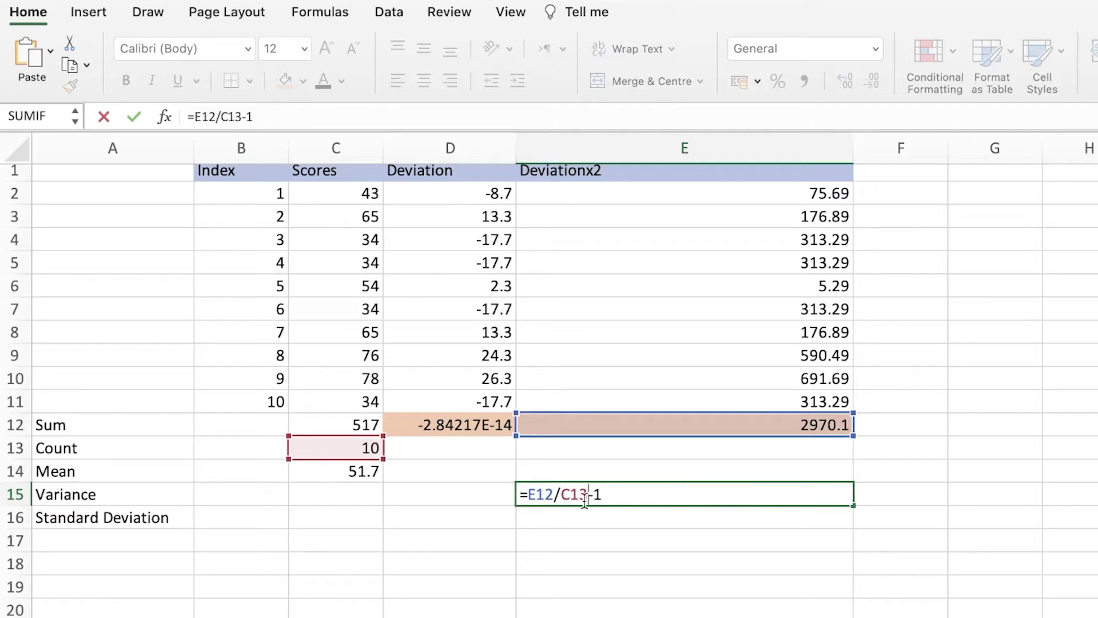
text())
text(()
click(660, 496)
key(Return)
click(661, 492)
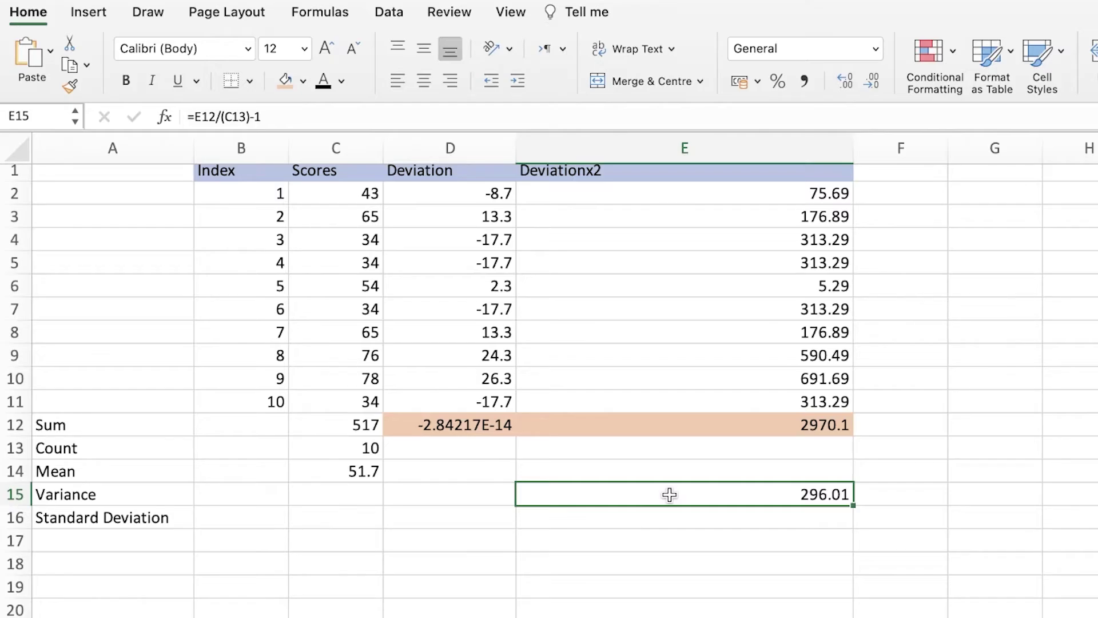
Calculate the standard deviation in cell E16 as the square root of the variance in E15.
click(620, 514)
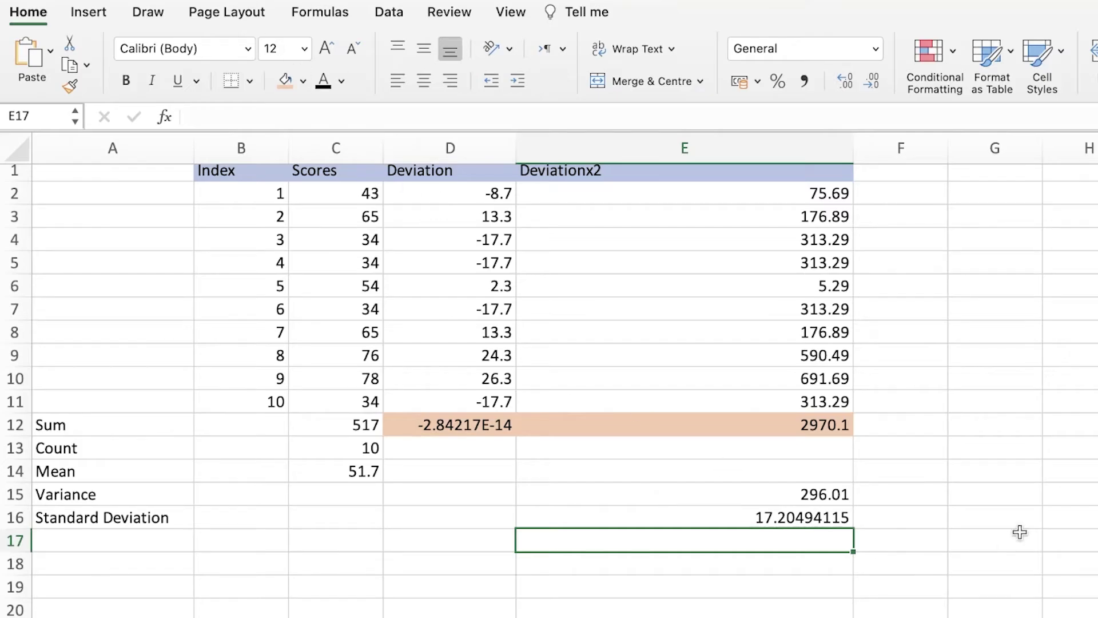
click(1048, 490)
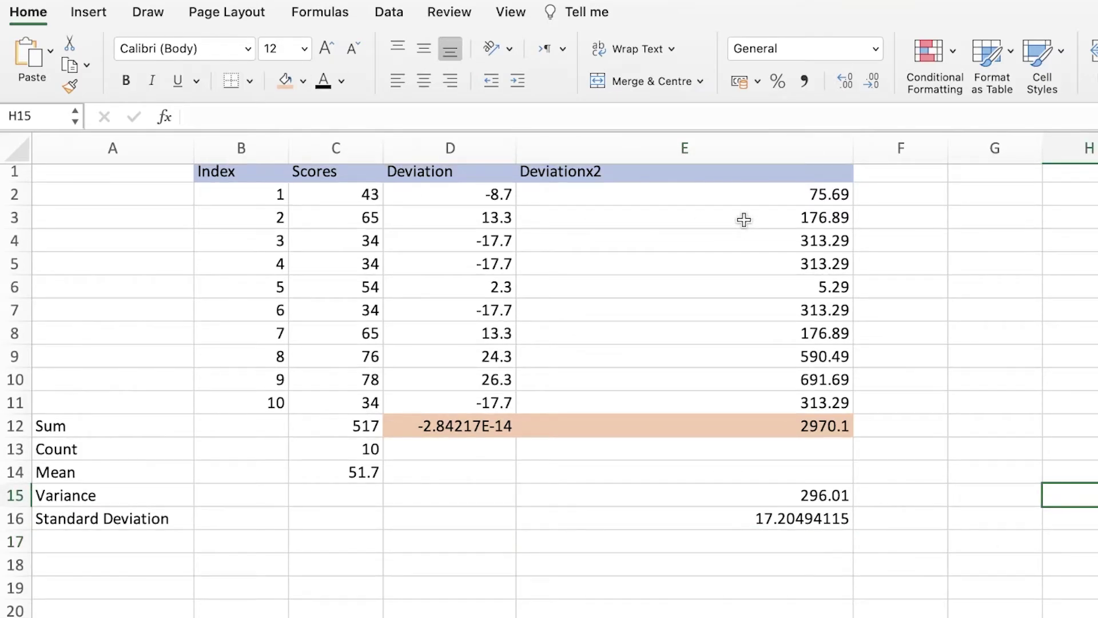
Review the formulas for the squared deviations in E2 and E4, the sums in D12 and E12, the variance in E15 and the standard deviation in E16.
scroll(735, 238, down, 2)
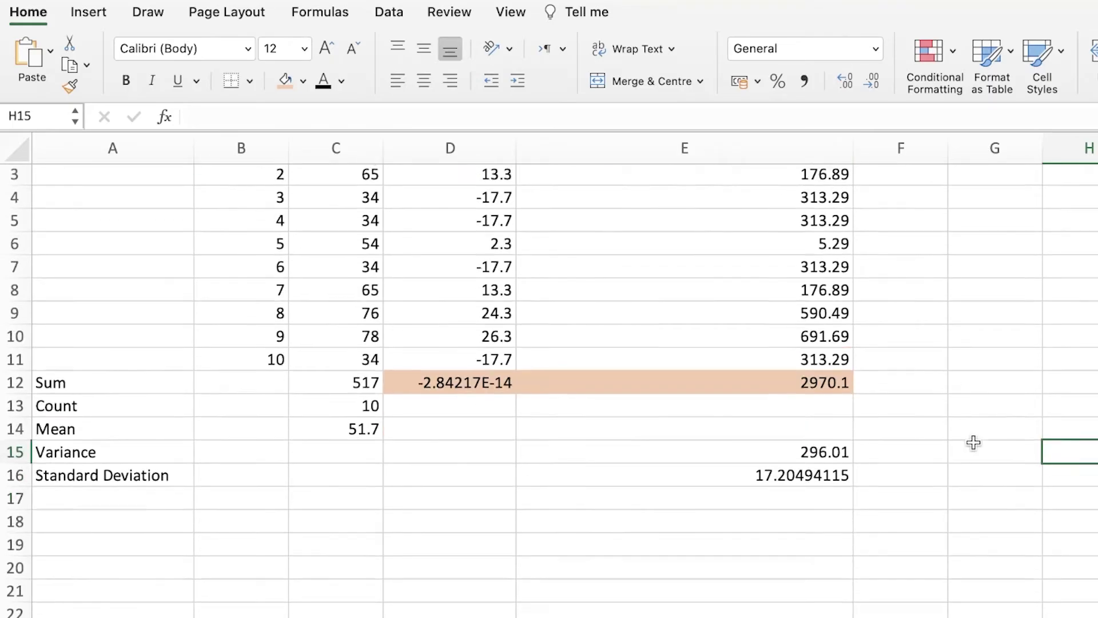
drag(973, 441, 974, 436)
scroll(973, 438, up, 3)
click(789, 250)
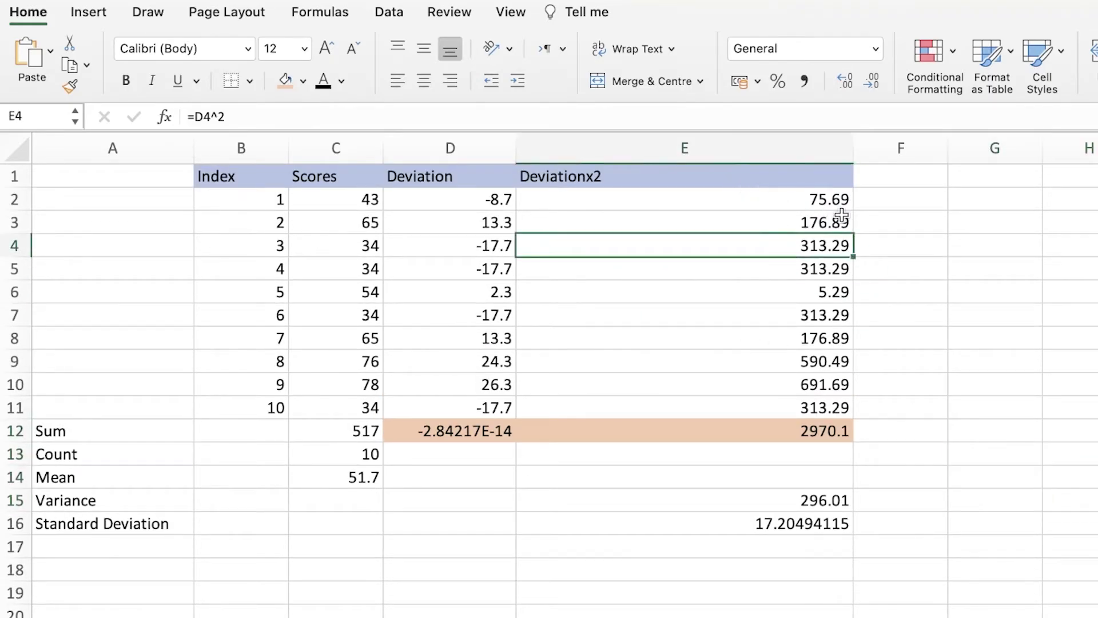
click(829, 201)
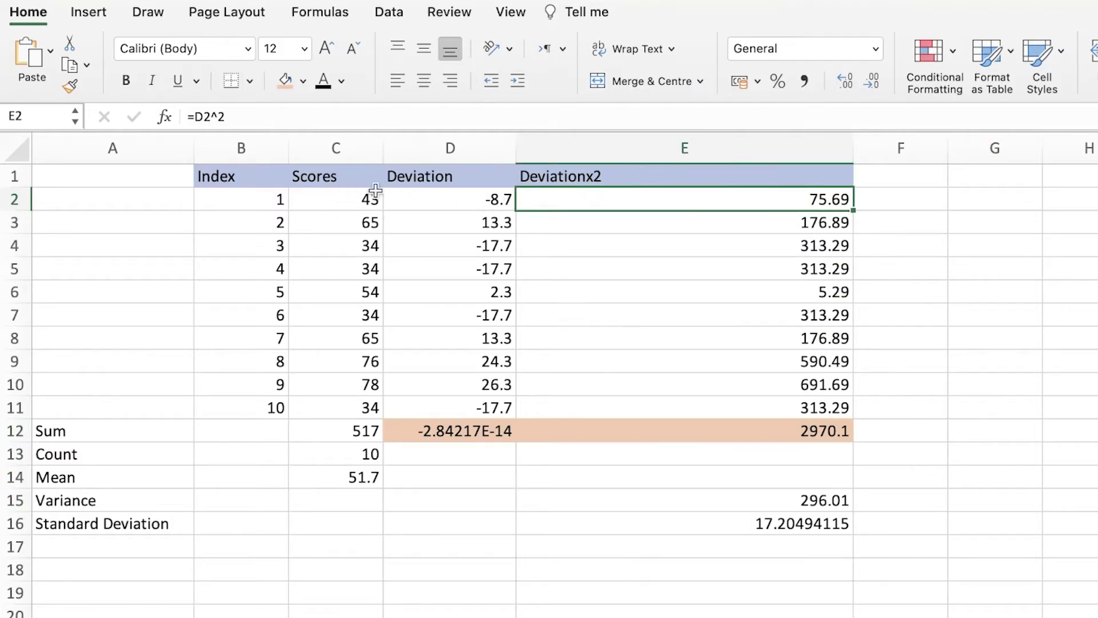
click(487, 426)
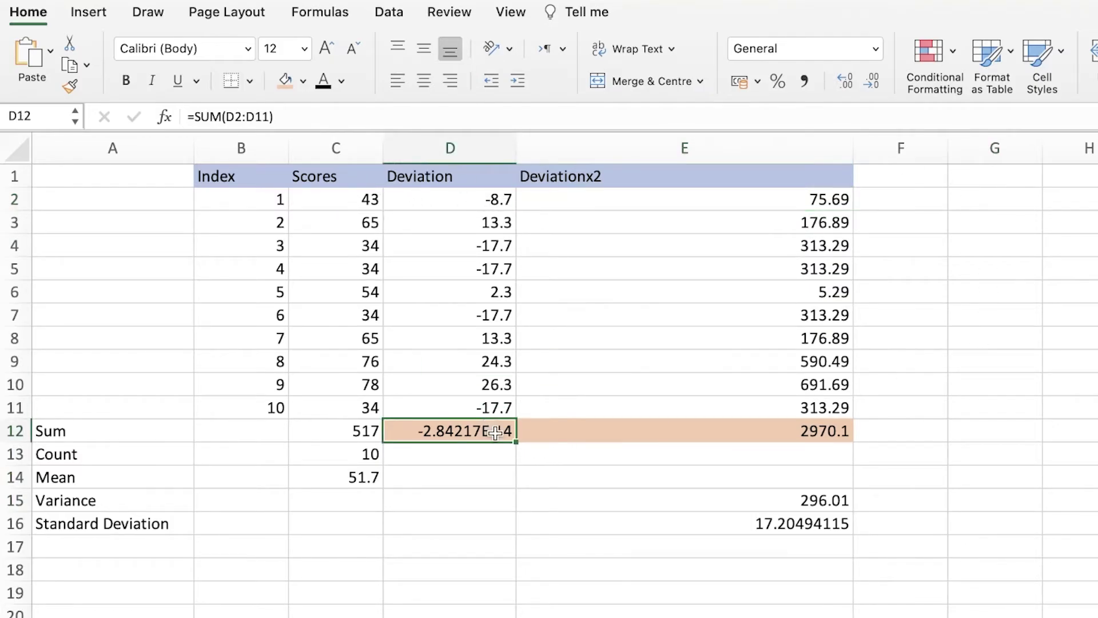
click(645, 426)
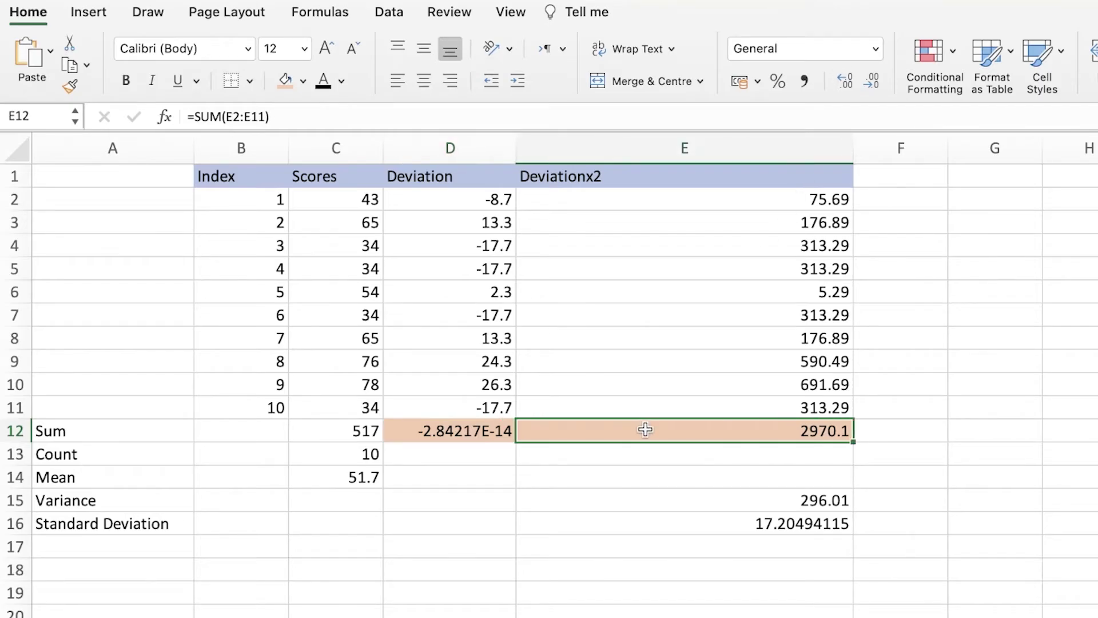
click(677, 496)
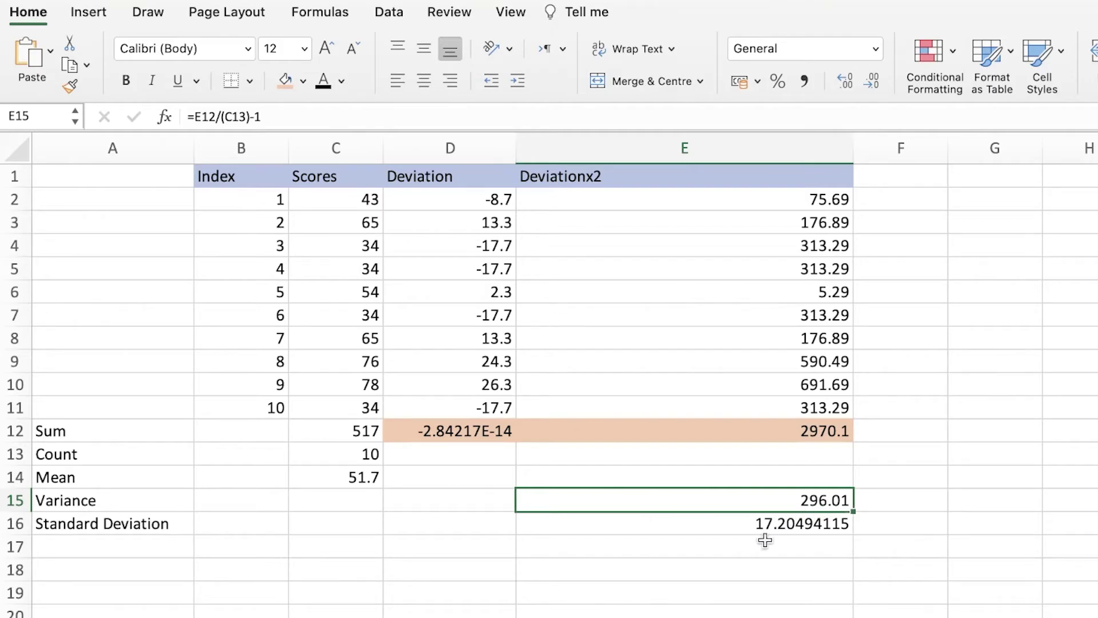
click(736, 539)
click(743, 522)
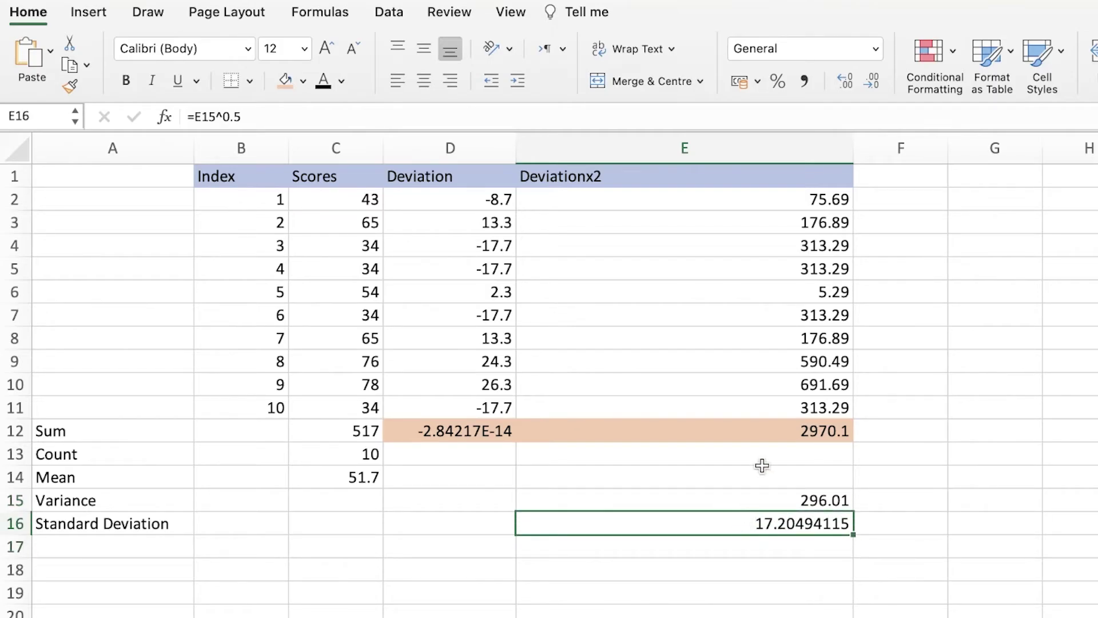